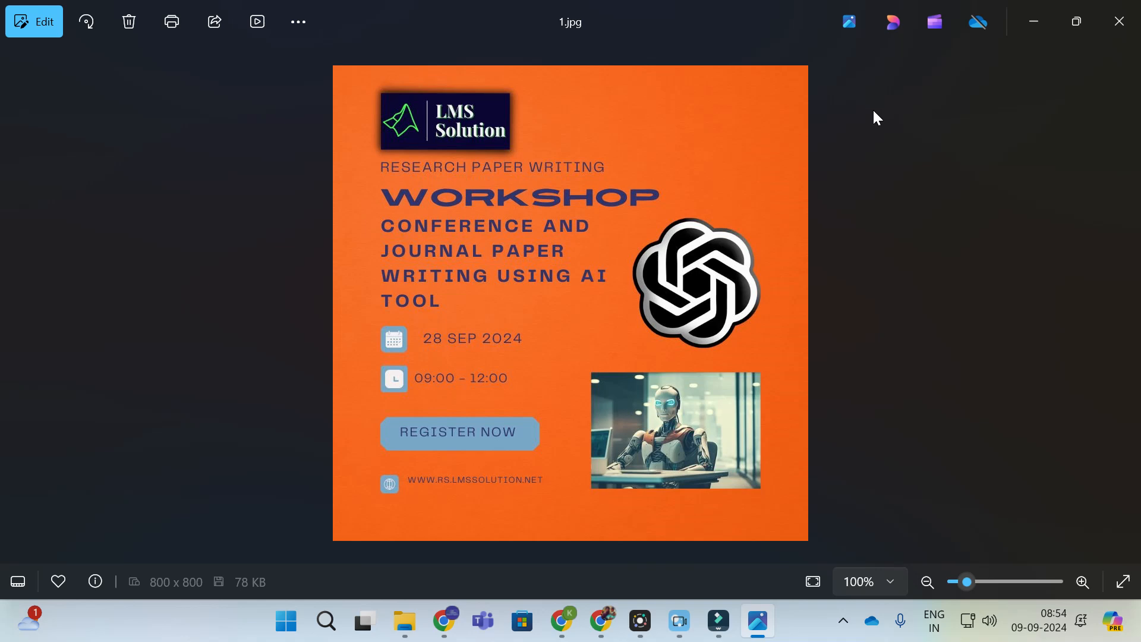
- Close the workshop poster image and the haque2017.pdf paper, and return to the Croduct PDF upload page in Chrome
key(alt+F4)
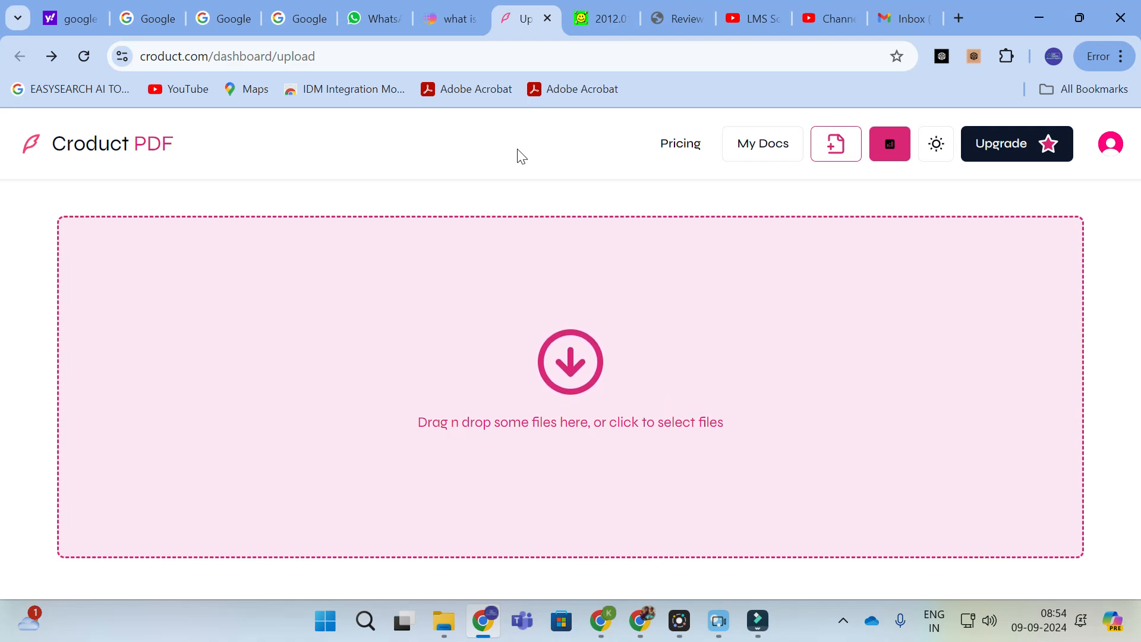
click(1044, 12)
click(1046, 18)
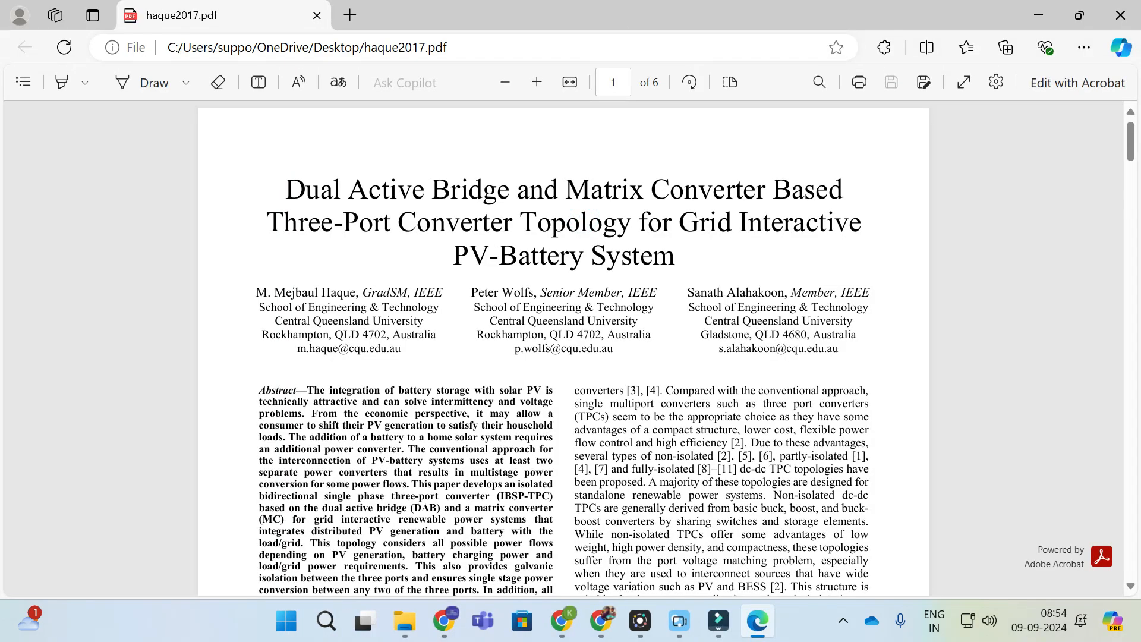
click(1120, 15)
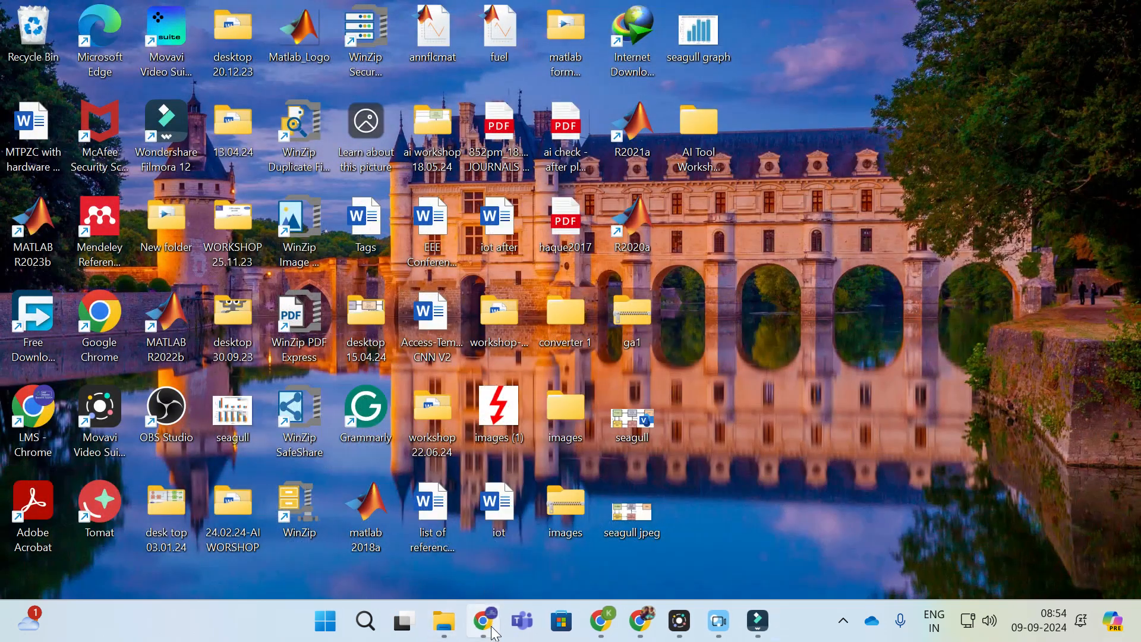
click(493, 631)
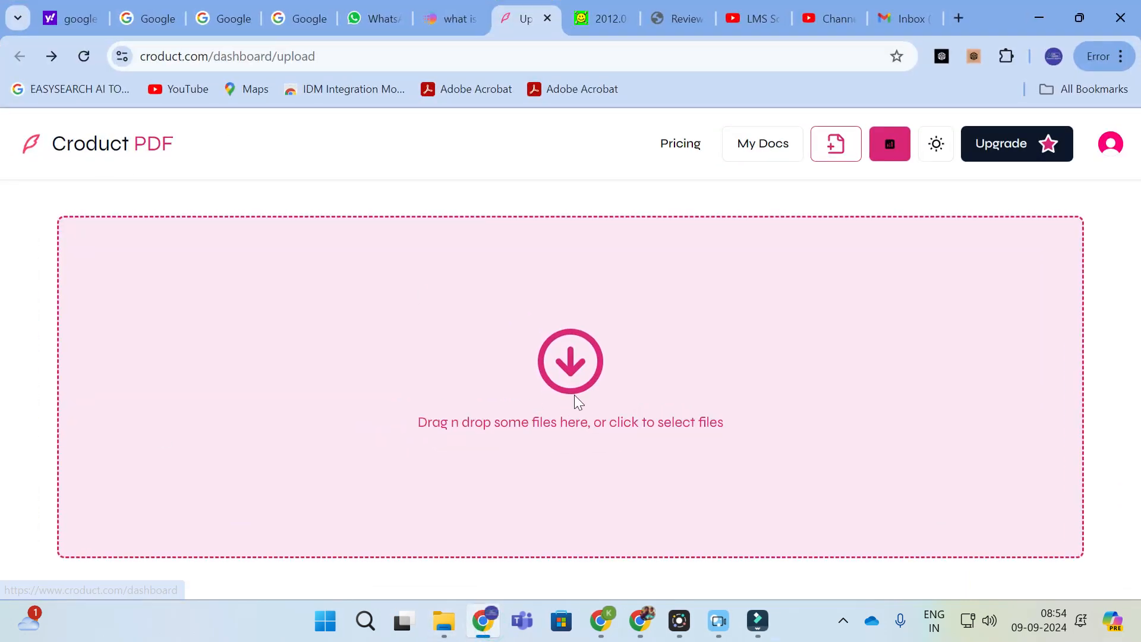
- Upload the haque2017 PDF from the Desktop folder to Croduct PDF
click(578, 362)
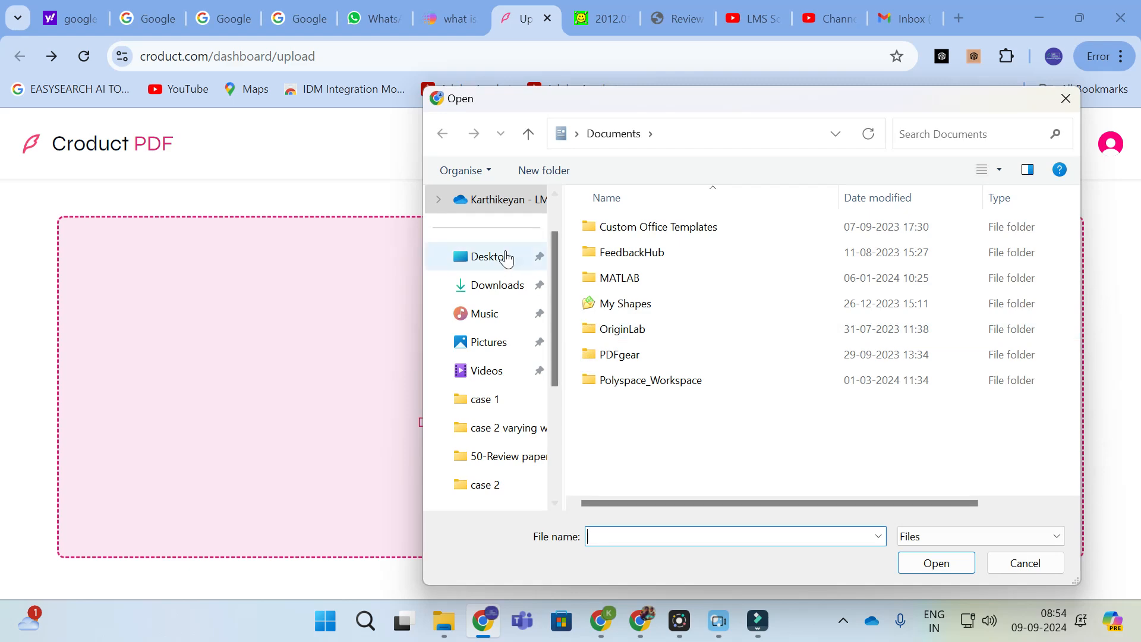
click(507, 257)
scroll(654, 288, down, 3)
click(819, 437)
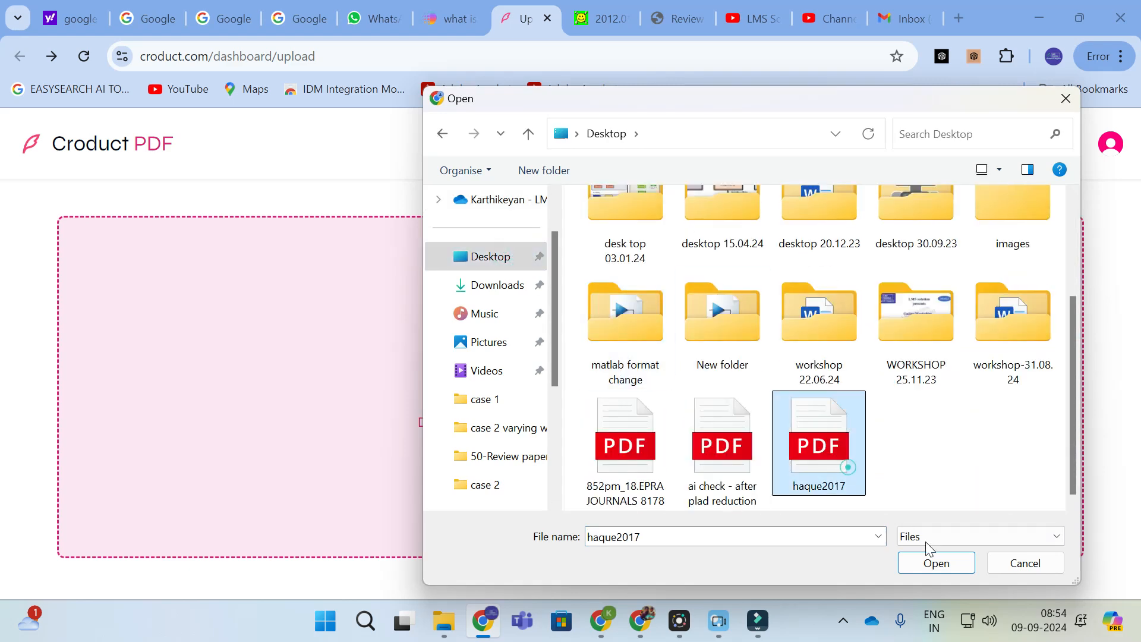
click(937, 563)
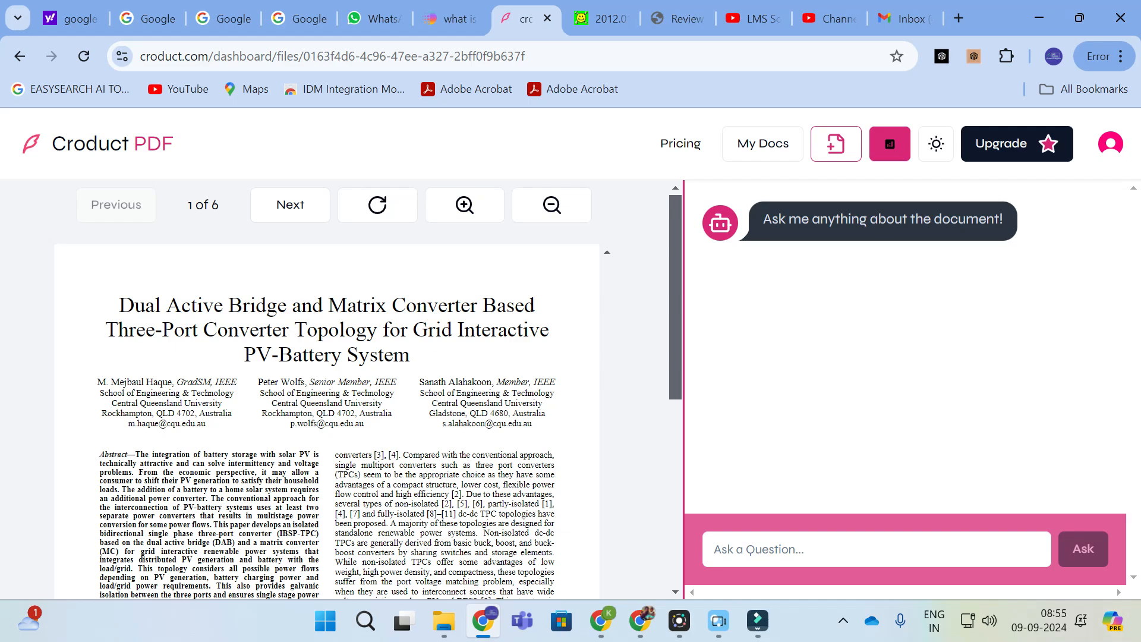
- Ask the document chat to "analyze the paper & make literature review" and read through its answer
scroll(327, 416, down, 3)
scroll(327, 410, up, 2)
scroll(326, 411, down, 5)
scroll(327, 410, up, 7)
click(889, 548)
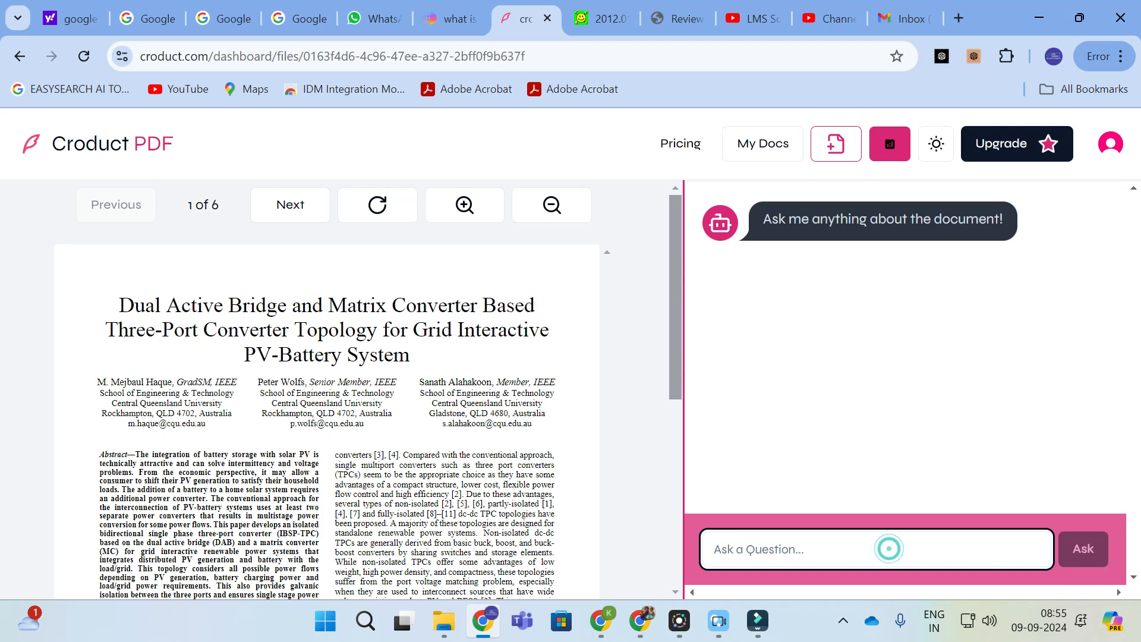
text(analyze the paper & make literature review)
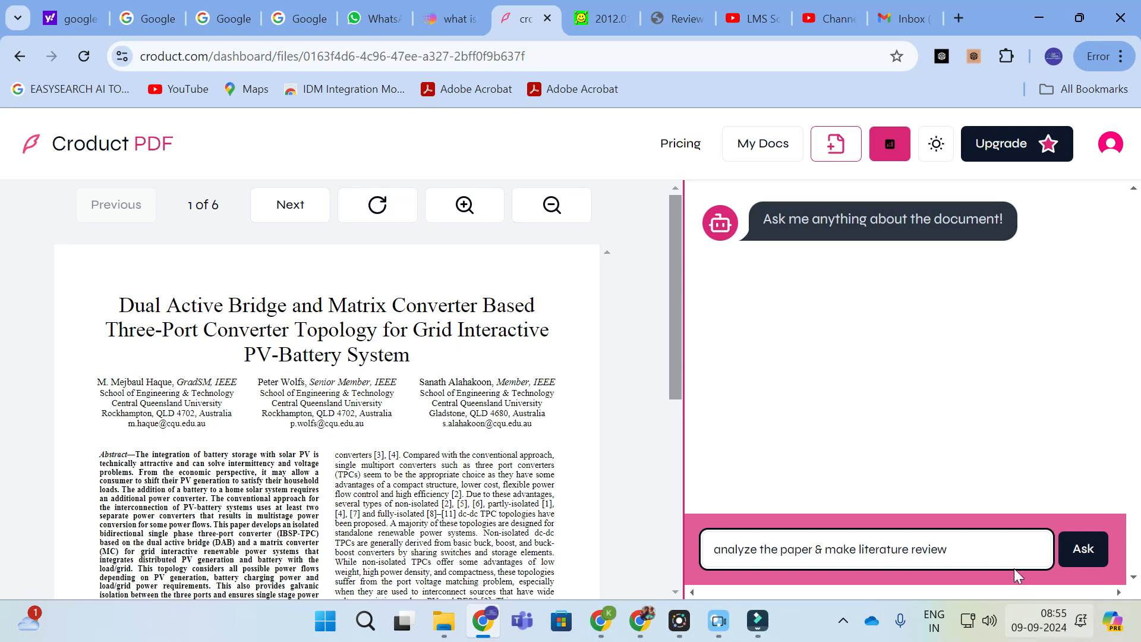
click(1091, 553)
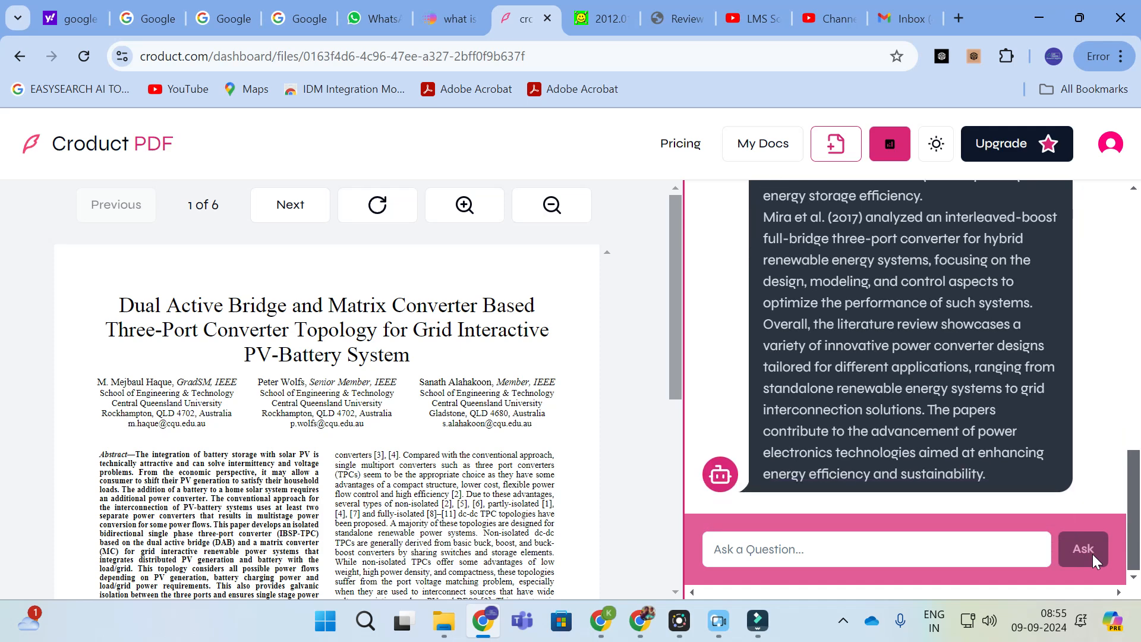
scroll(1093, 554, up, 5)
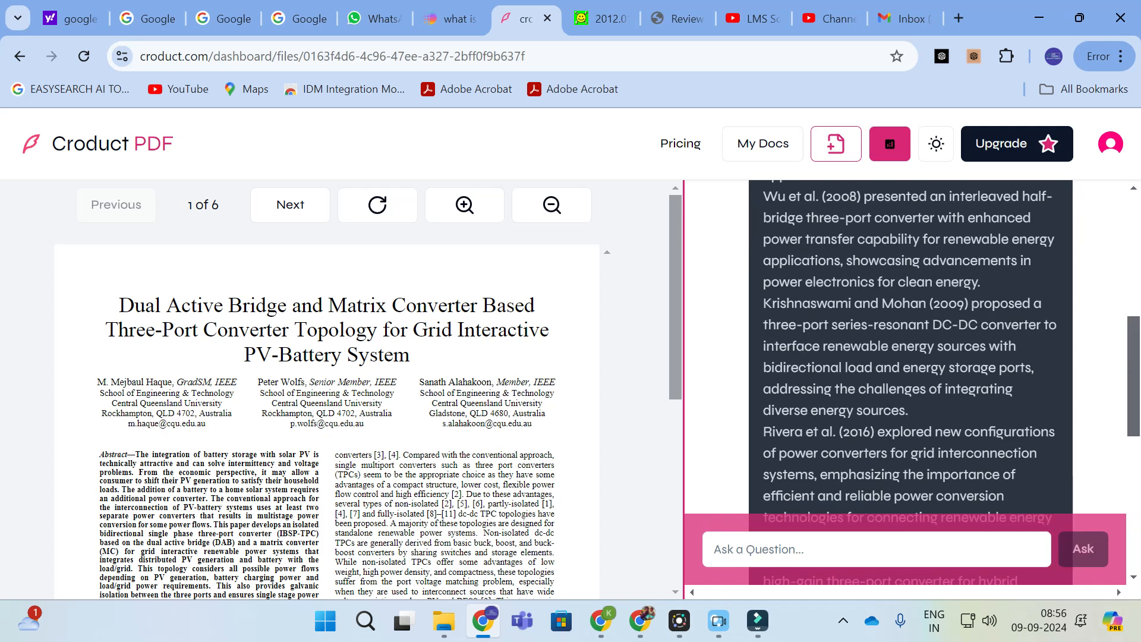
scroll(910, 381, up, 6)
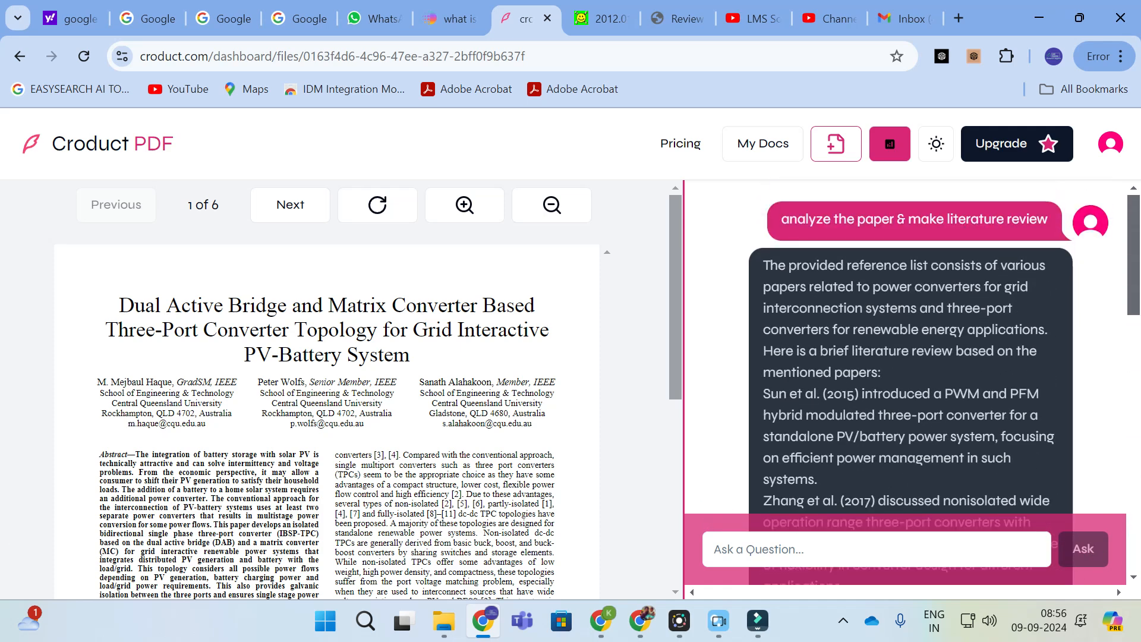
scroll(909, 381, down, 5)
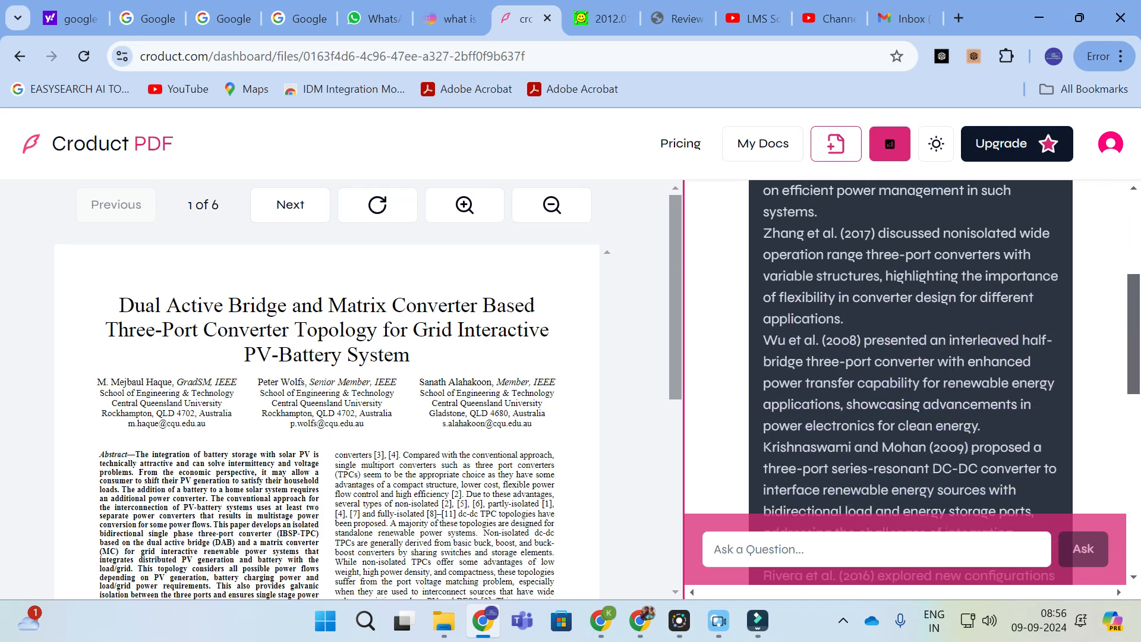
scroll(855, 351, down, 8)
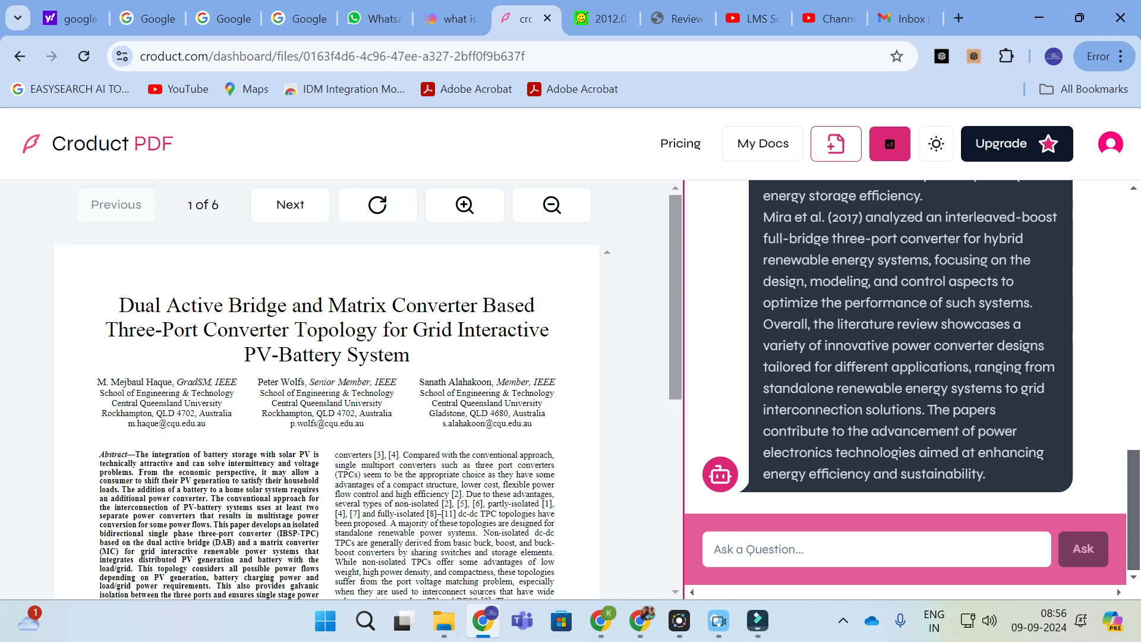
- Ask the document chat to "summarize the paper" and read through the summary it gives
click(737, 544)
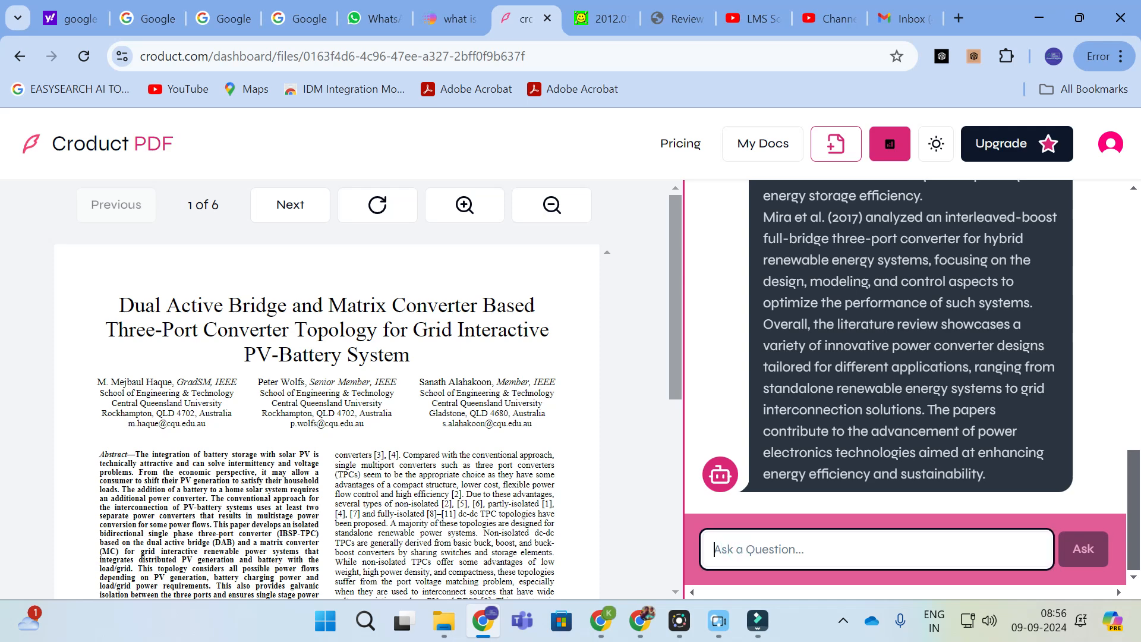
text(summarize the paper)
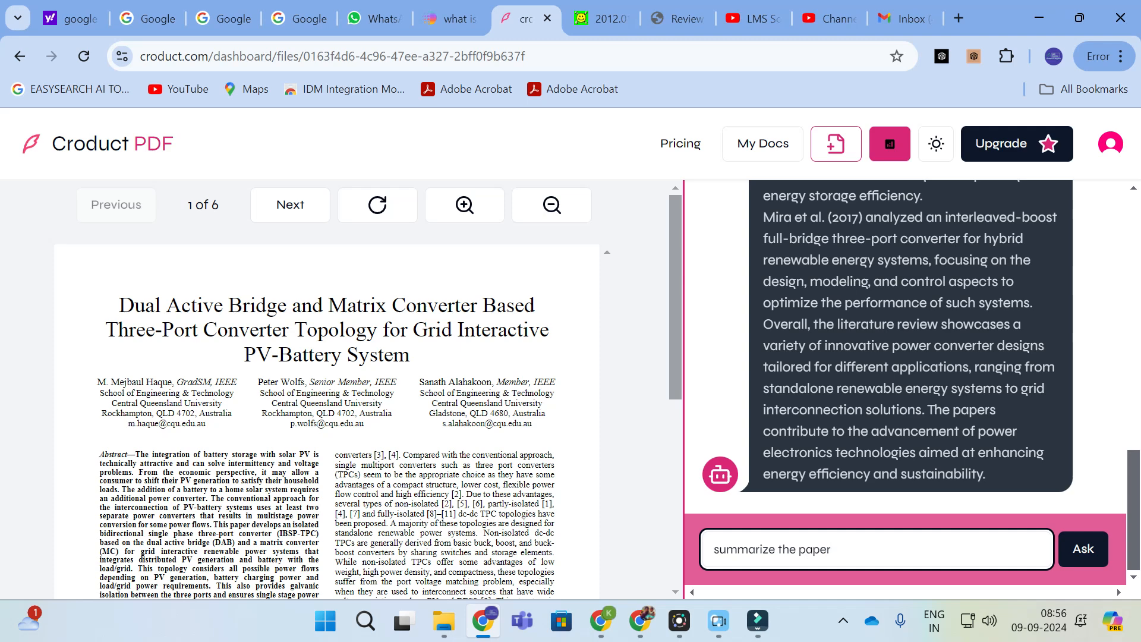
key(Return)
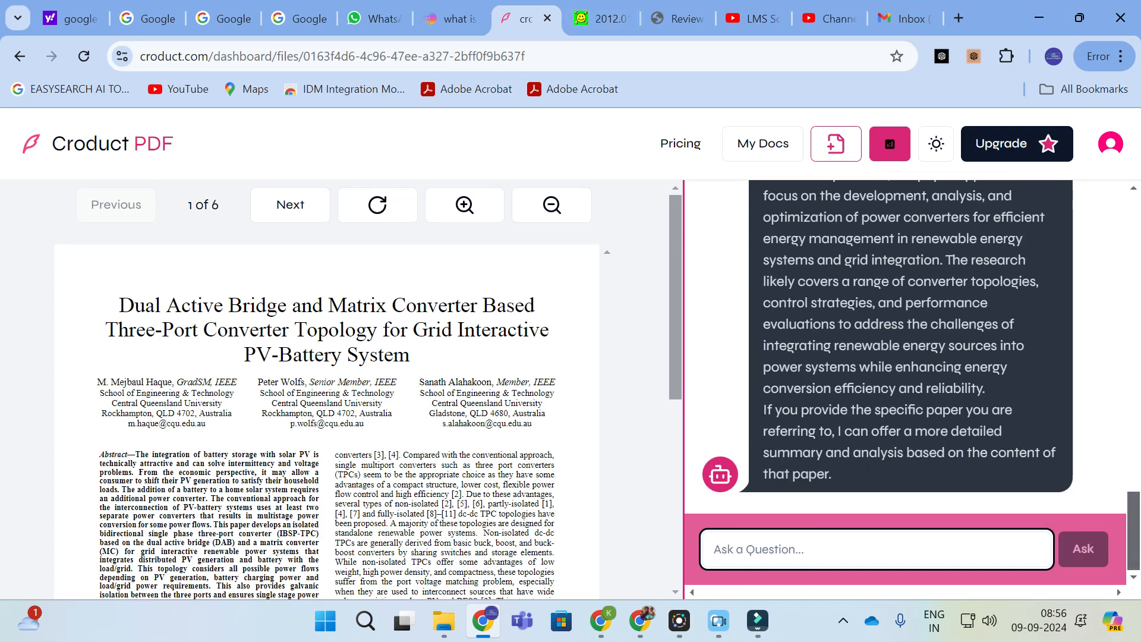
scroll(909, 357, up, 5)
scroll(910, 357, down, 3)
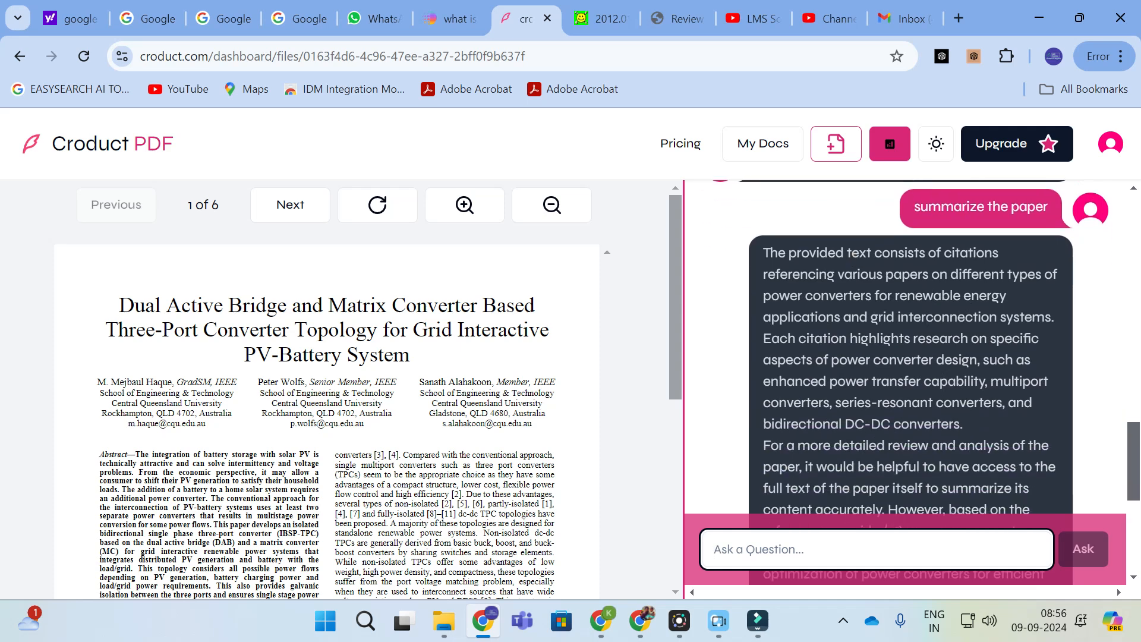
scroll(872, 257, down, 3)
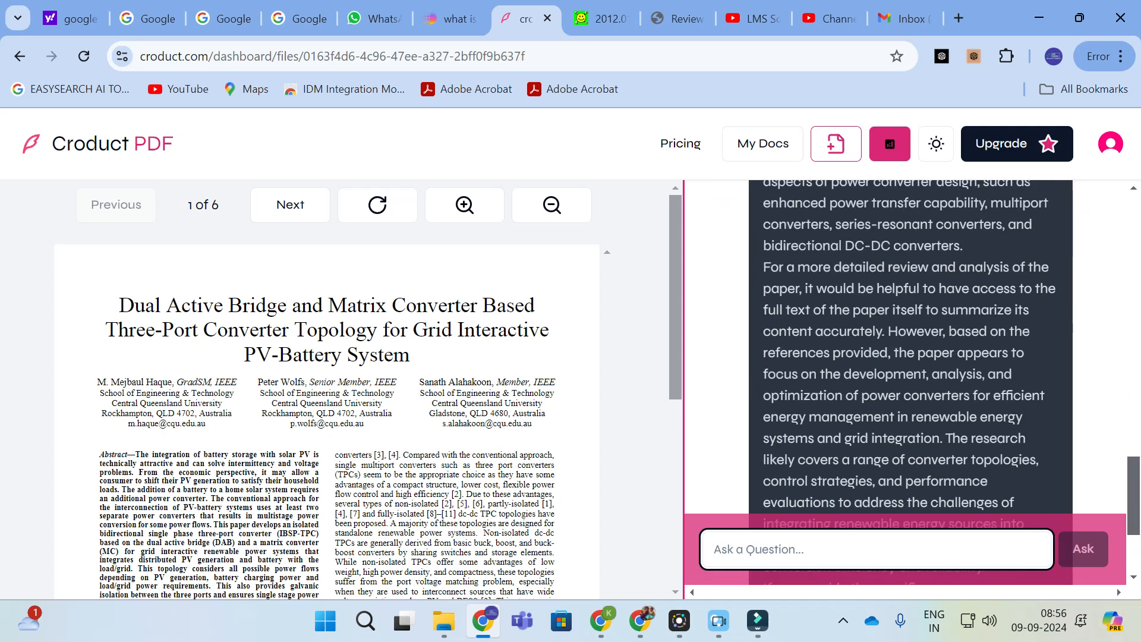
scroll(997, 371, down, 1)
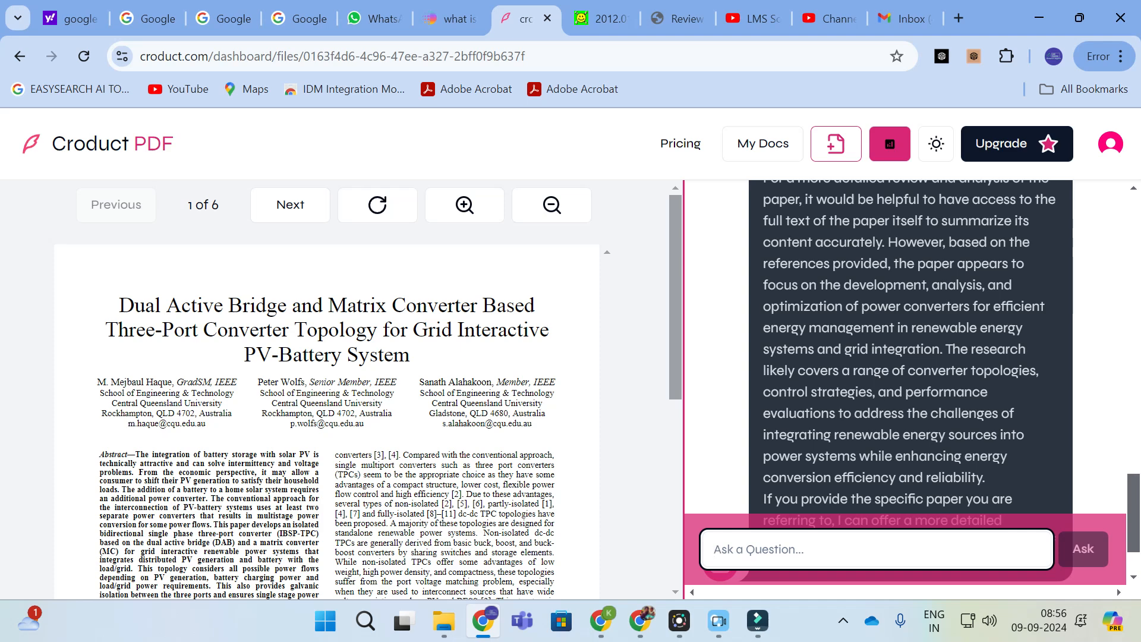
scroll(765, 309, up, 15)
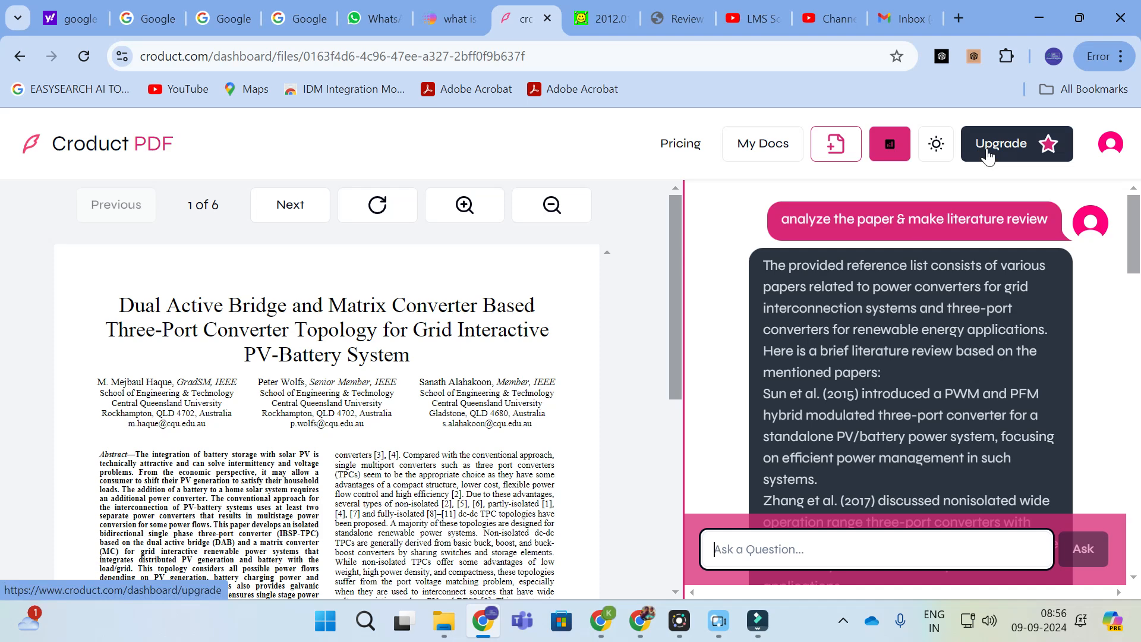
- Open the Croduct PDF pricing page and compare the features of the Starter Plan and the Pro Plan
click(681, 144)
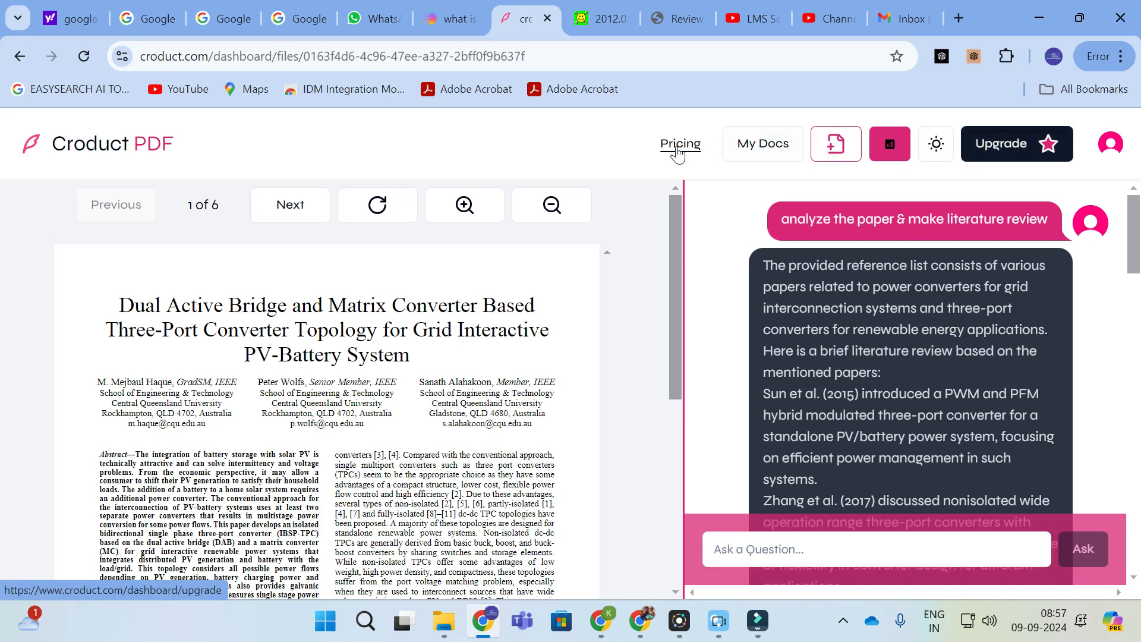
scroll(425, 329, down, 6)
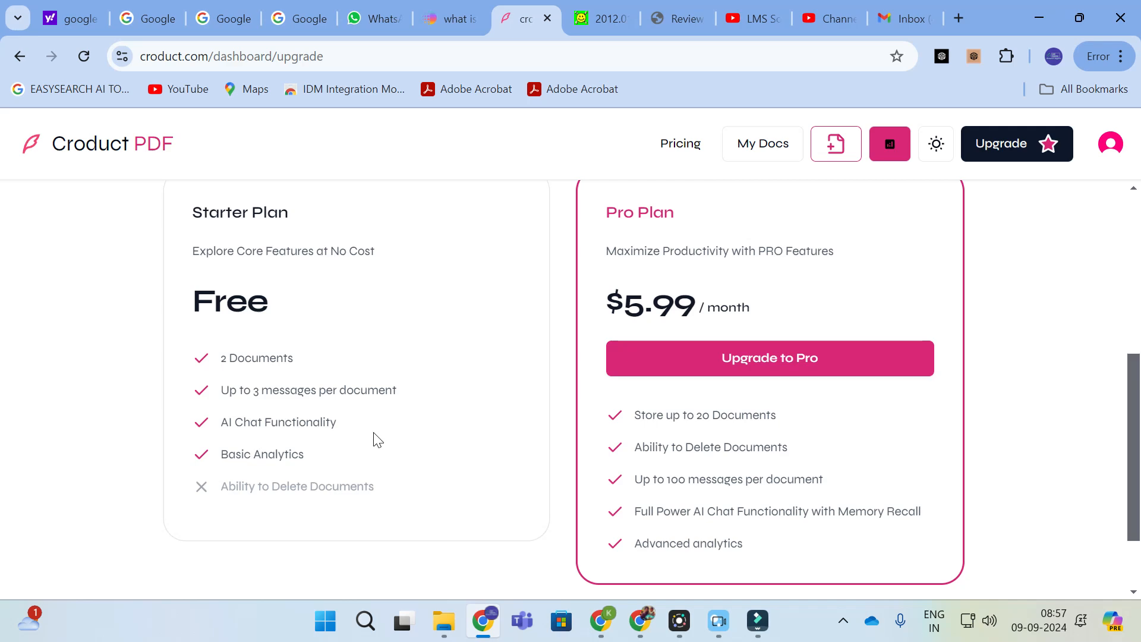
scroll(714, 283, up, 3)
scroll(652, 280, down, 3)
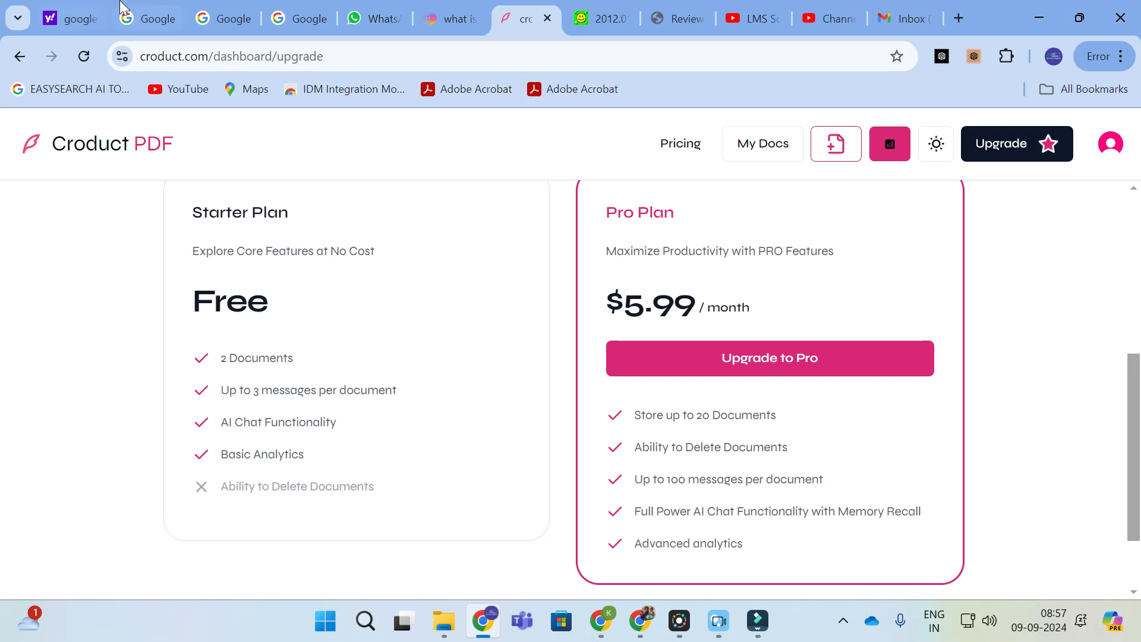
- Search Google for "lms research support" in a new tab and open the rs.lmssolution.net site from the results
click(76, 15)
click(174, 291)
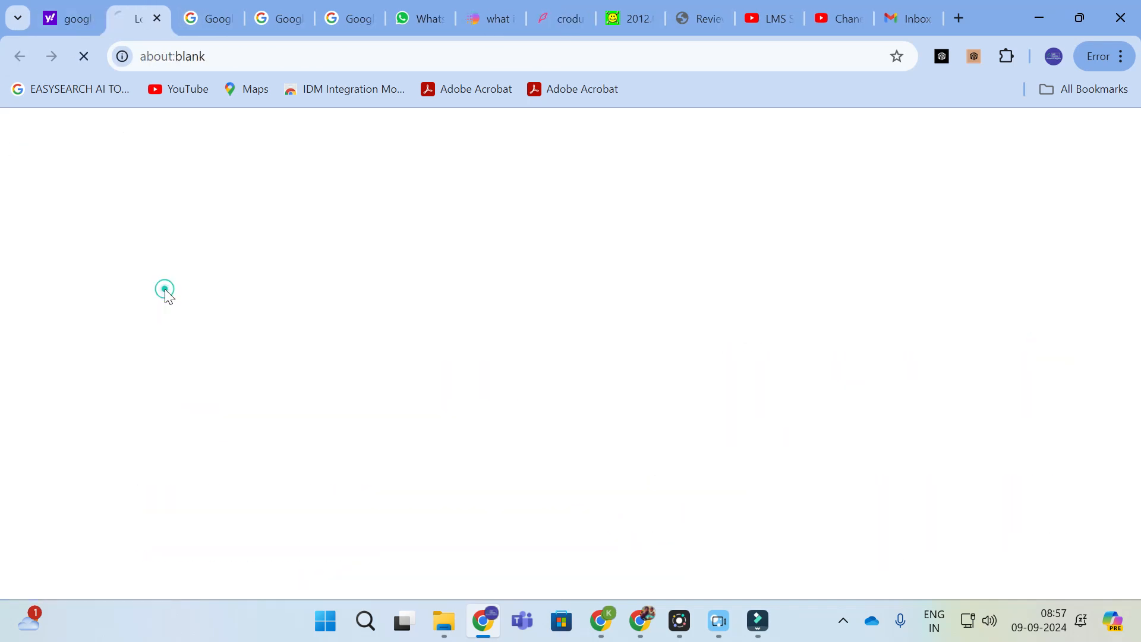
click(506, 265)
text(lms)
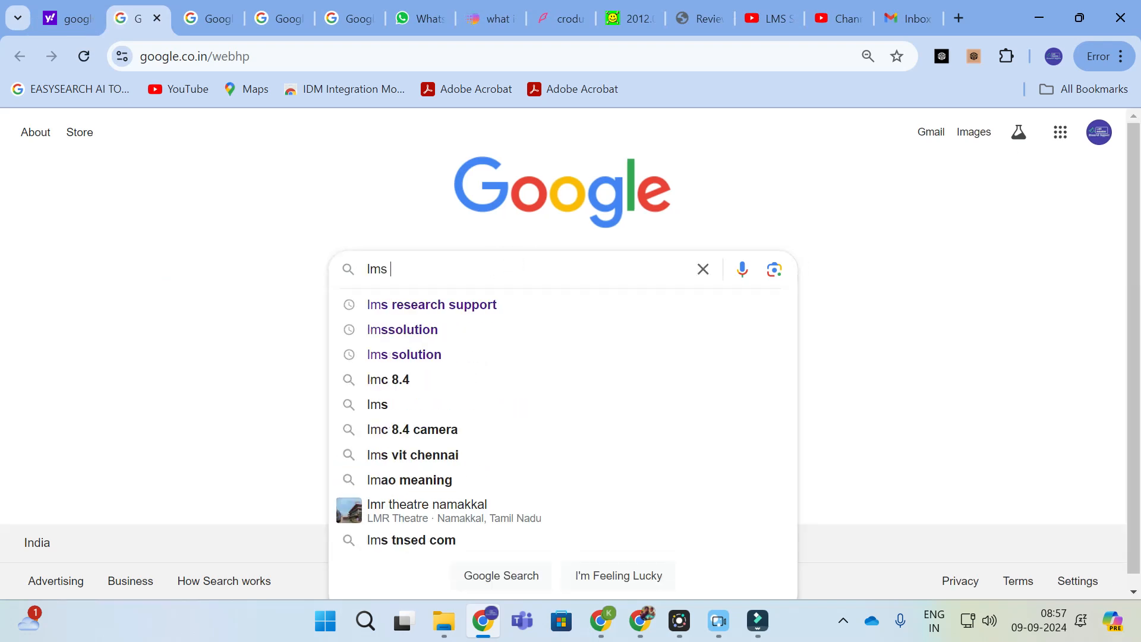
click(483, 301)
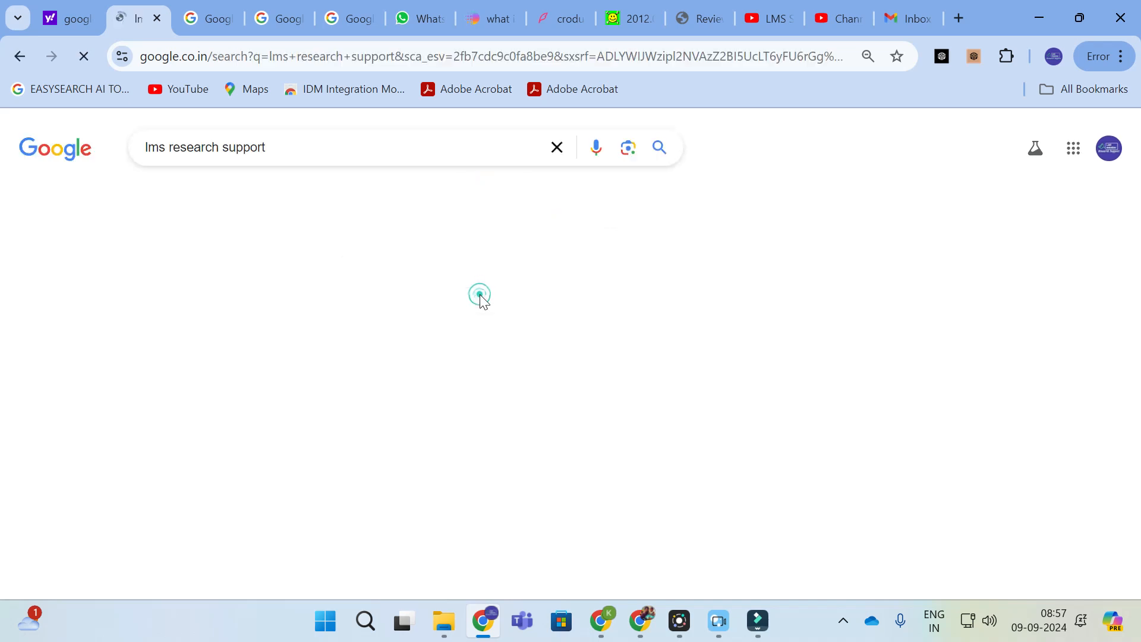
click(185, 447)
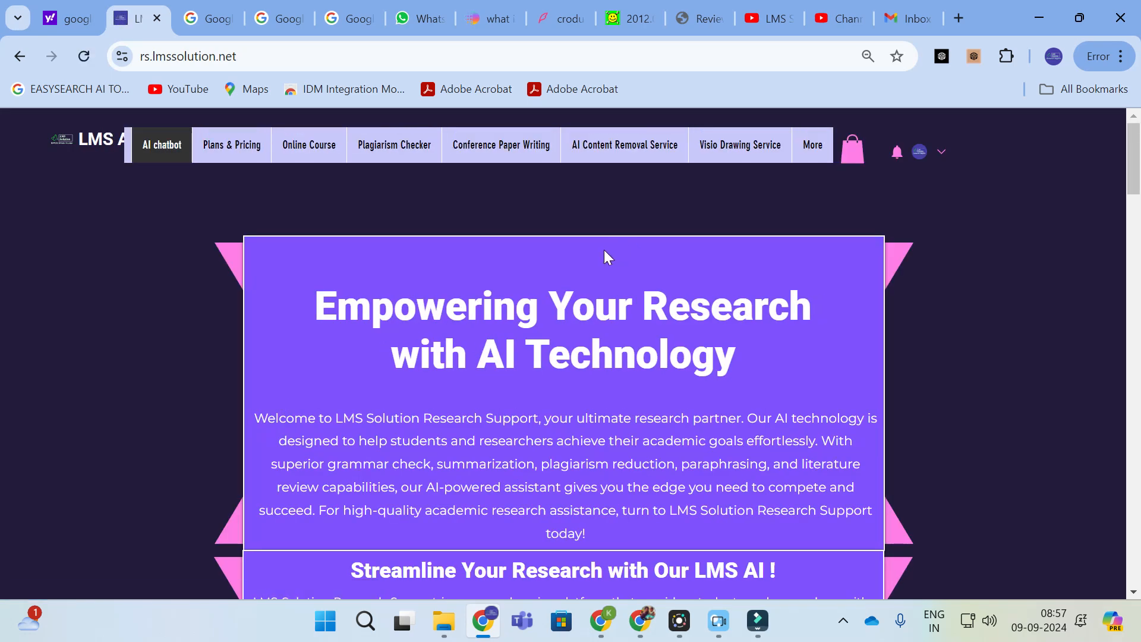
- Dismiss the services pop-up and open the Chat with pdf Text tool from the LMS AI Ultimate Templates
scroll(236, 261, down, 15)
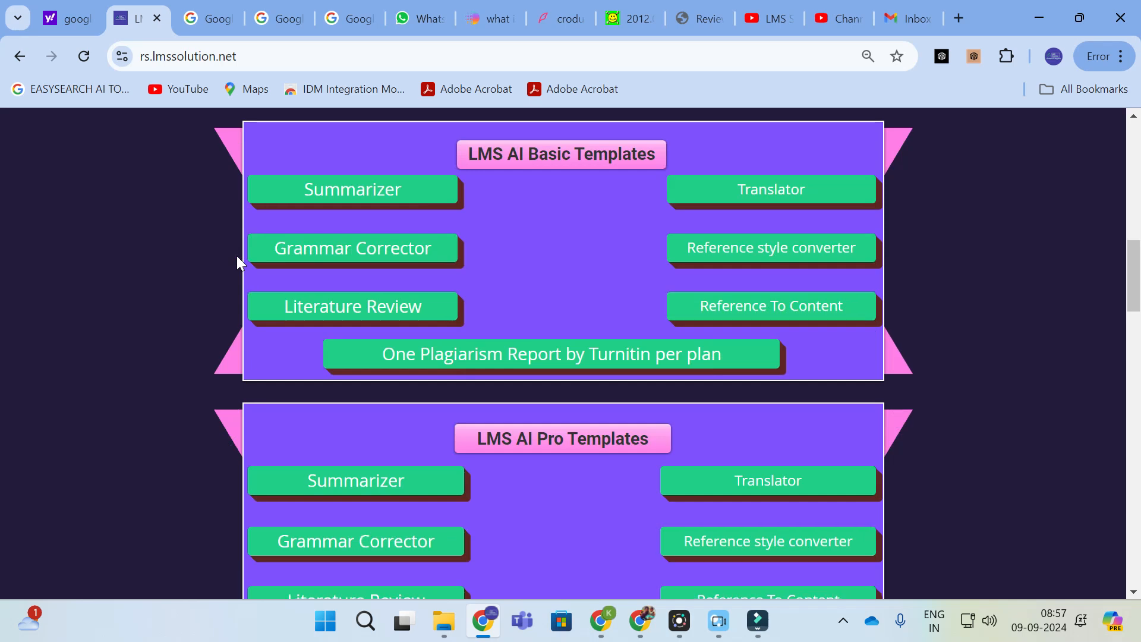
scroll(237, 257, down, 12)
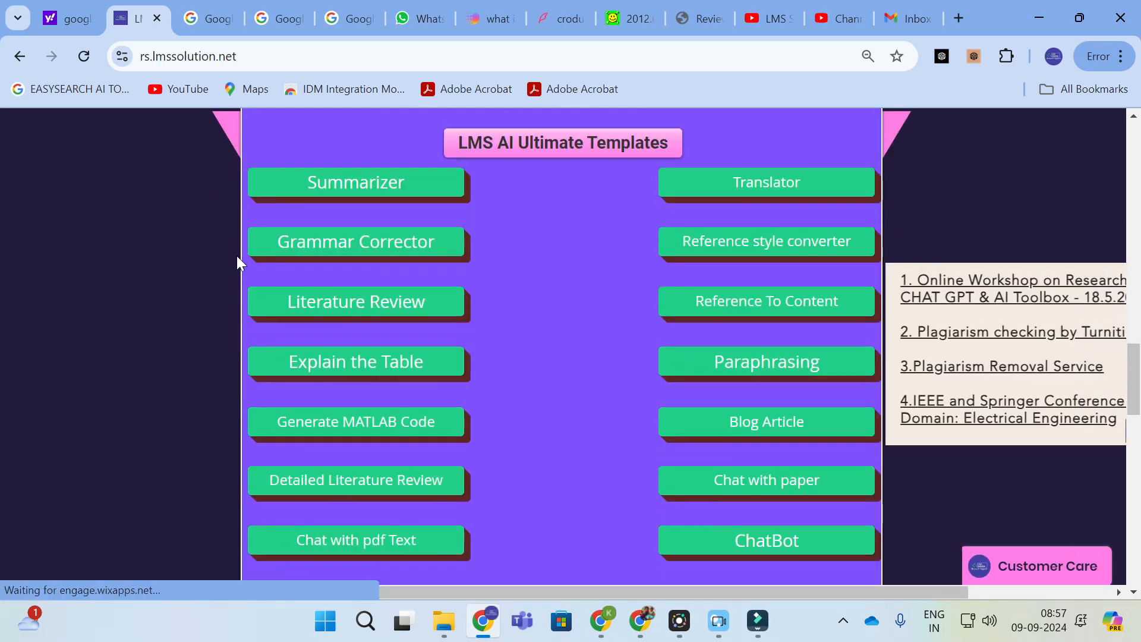
scroll(236, 255, down, 2)
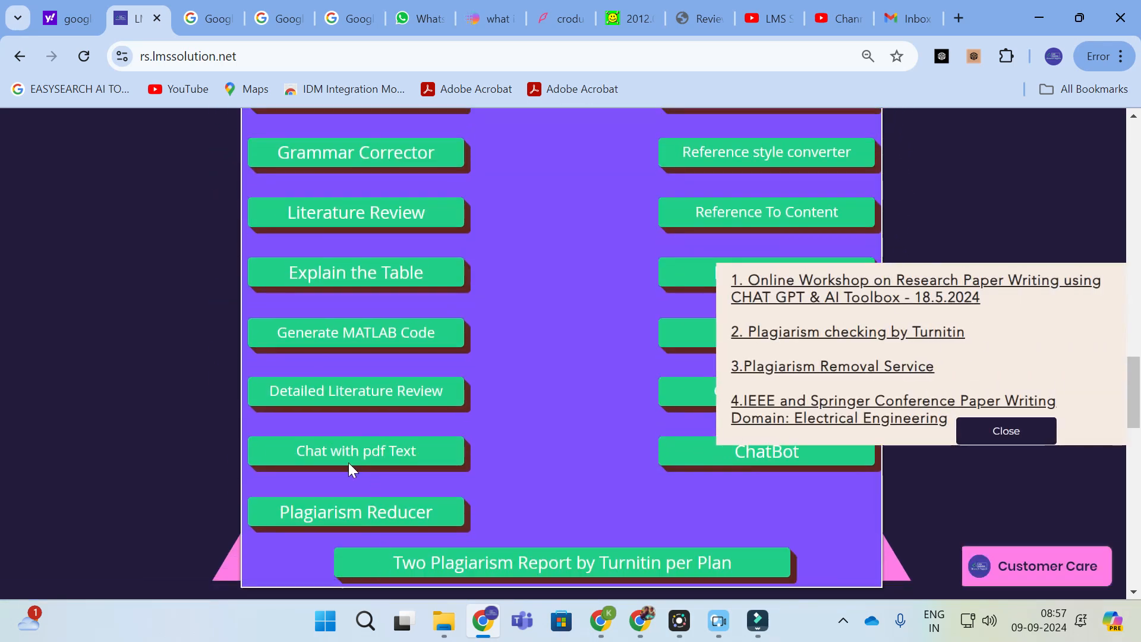
click(1001, 433)
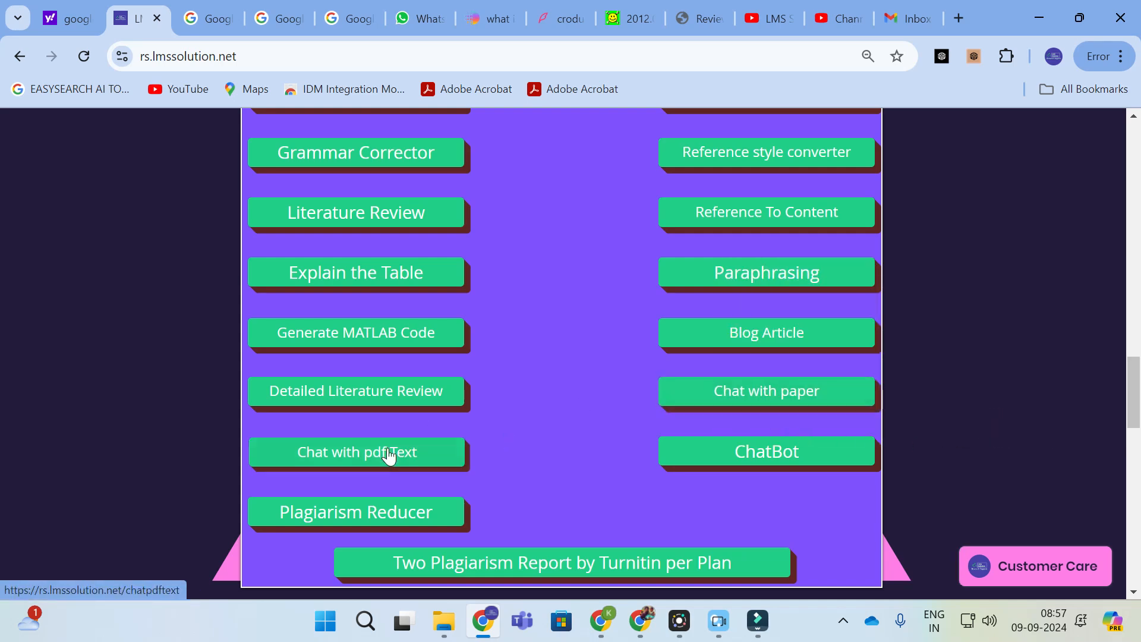
click(360, 460)
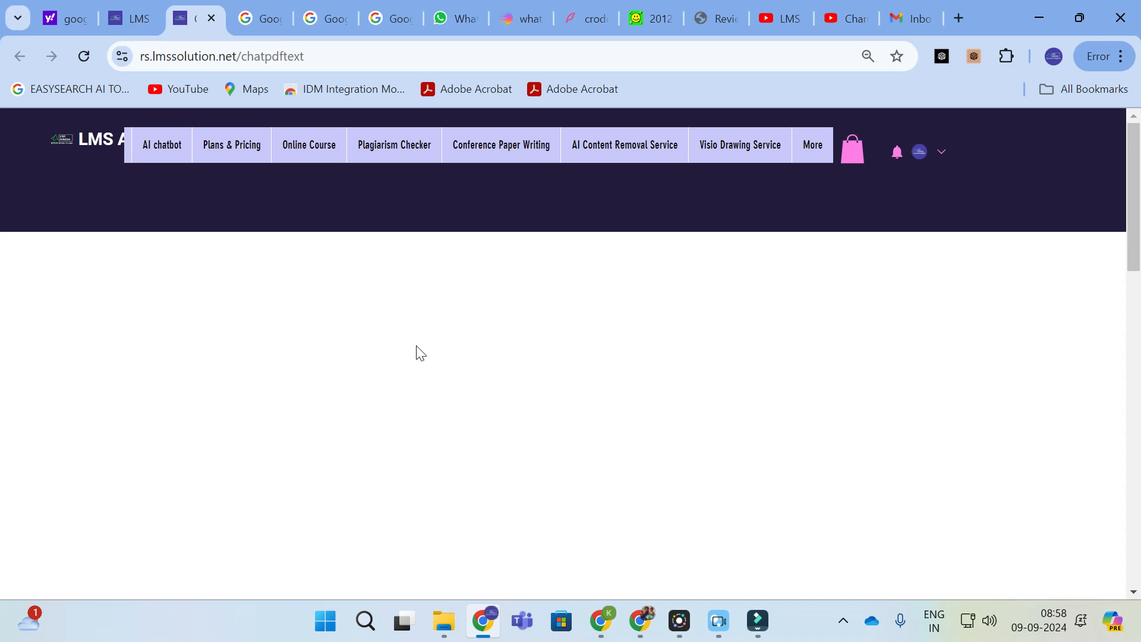
scroll(514, 374, down, 5)
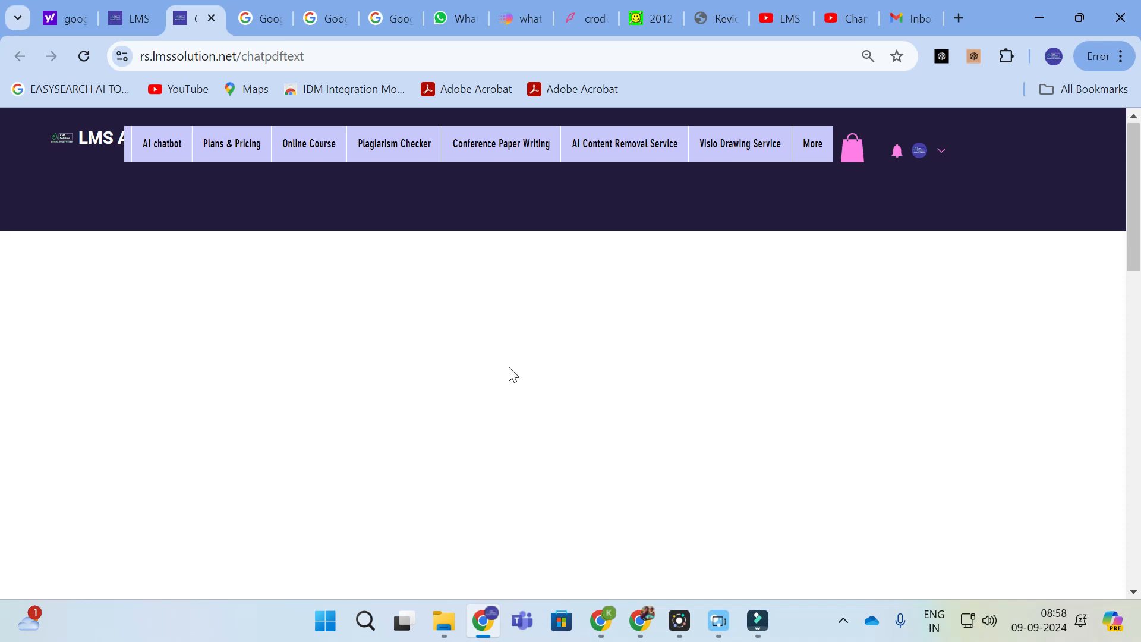
scroll(504, 375, up, 4)
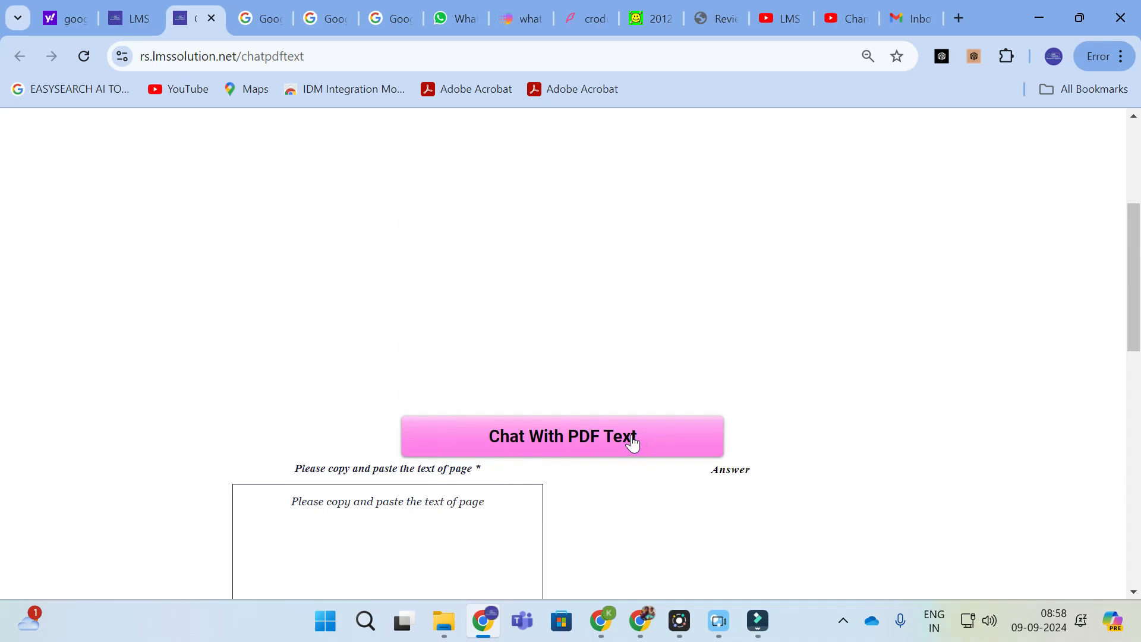
- Dismiss the services pop-up and choose haque2017.pdf from the Desktop folder in the PDF To Text Extractor
scroll(632, 443, up, 5)
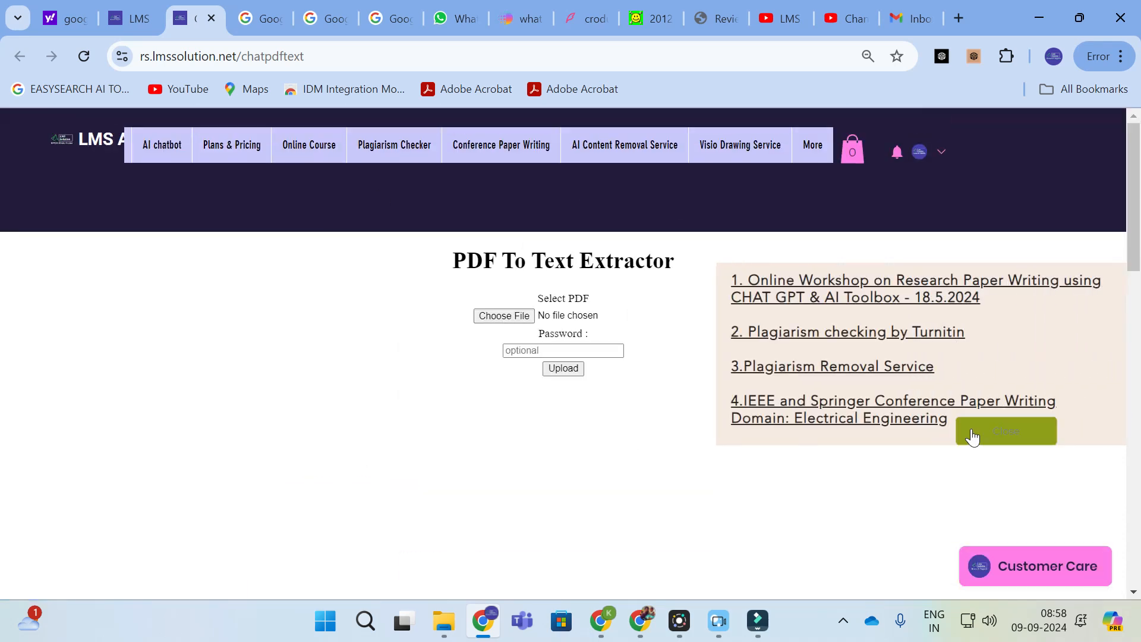
click(969, 433)
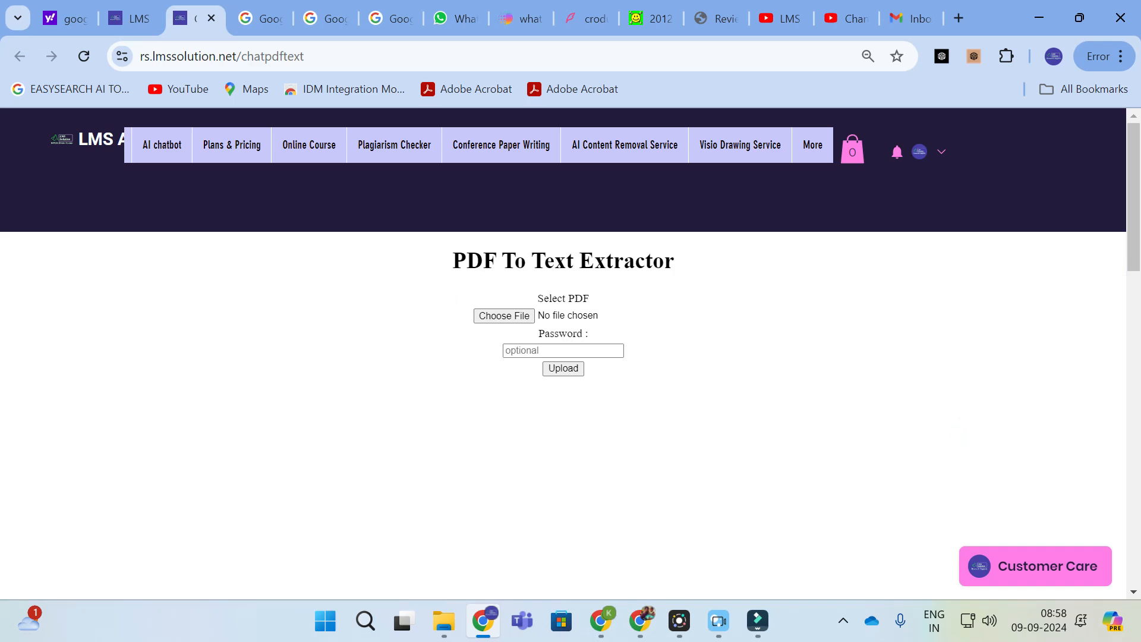
click(504, 315)
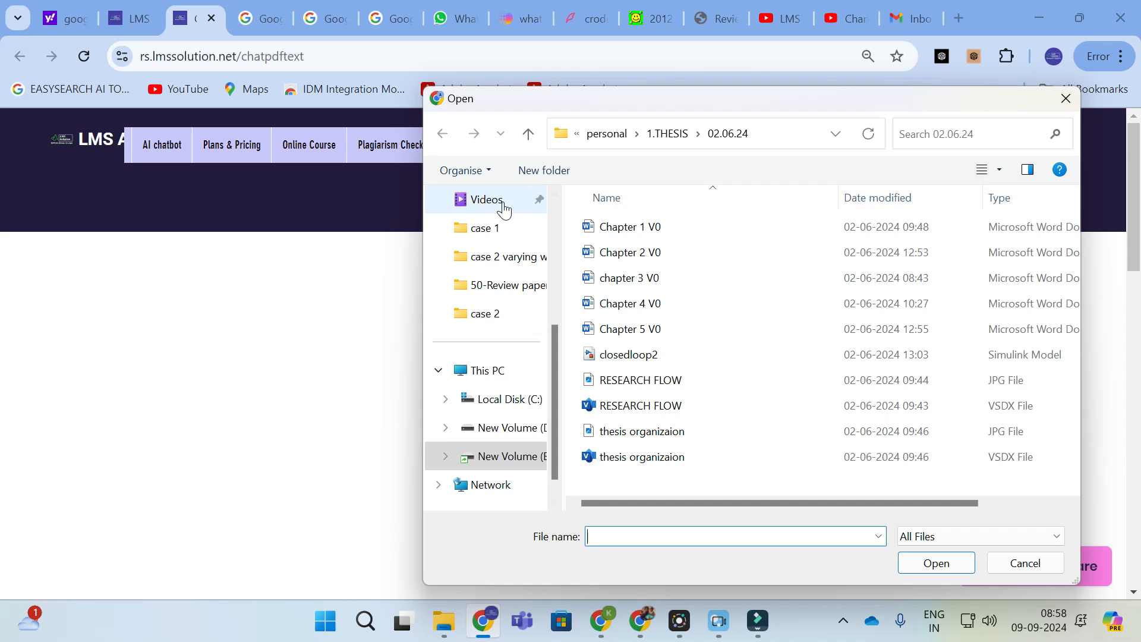
scroll(505, 274, up, 2)
scroll(493, 321, down, 3)
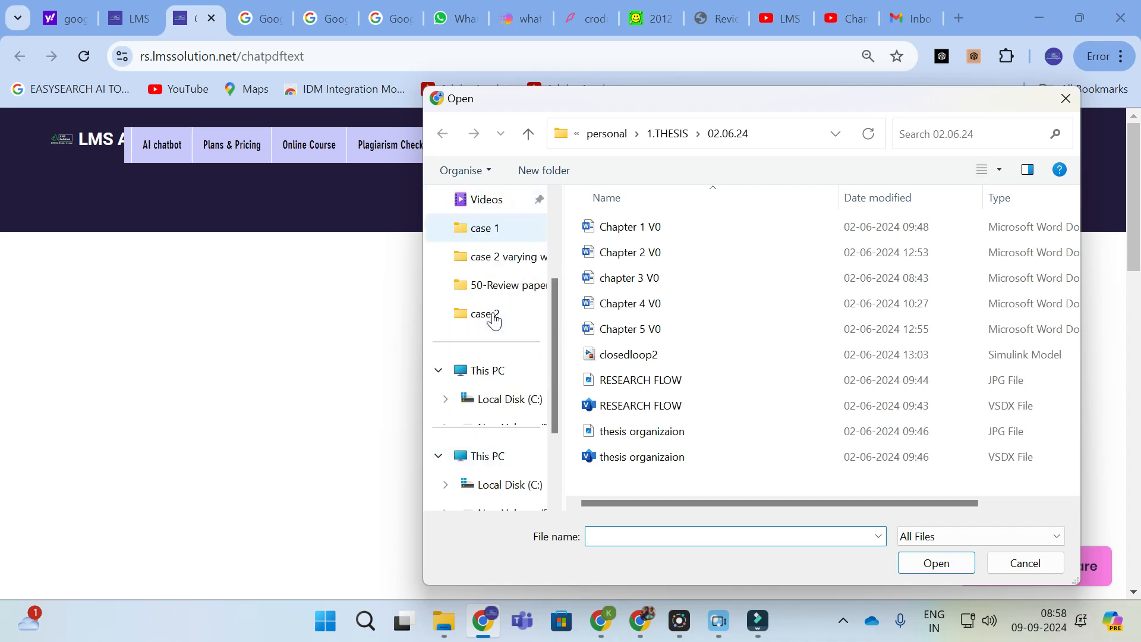
click(502, 427)
scroll(497, 220, up, 5)
click(499, 320)
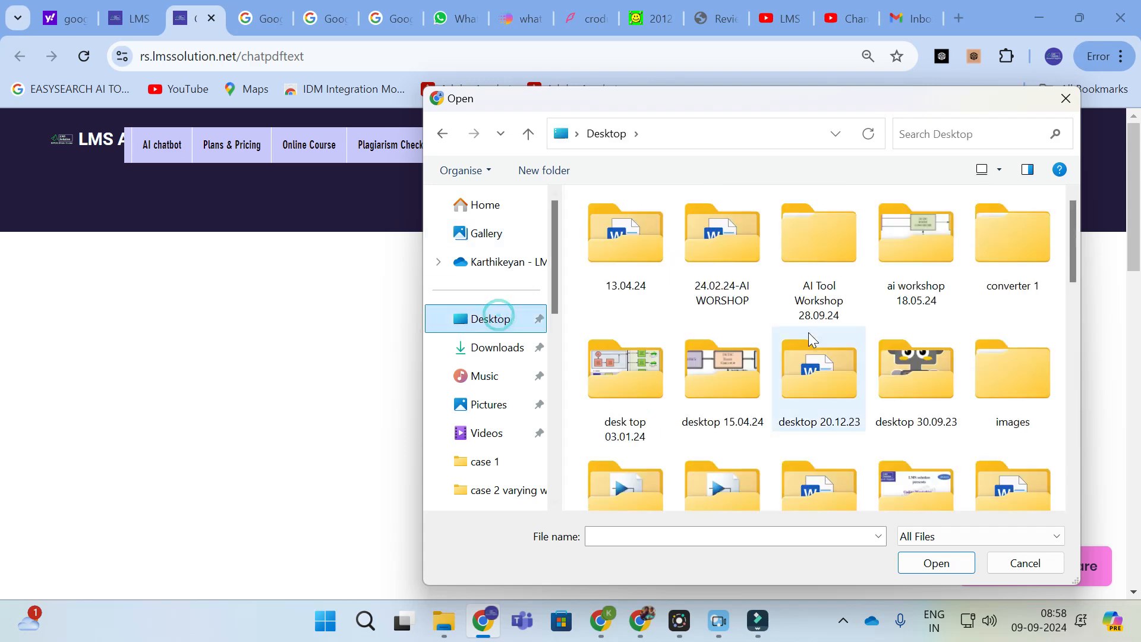
scroll(726, 285, down, 5)
scroll(725, 285, down, 5)
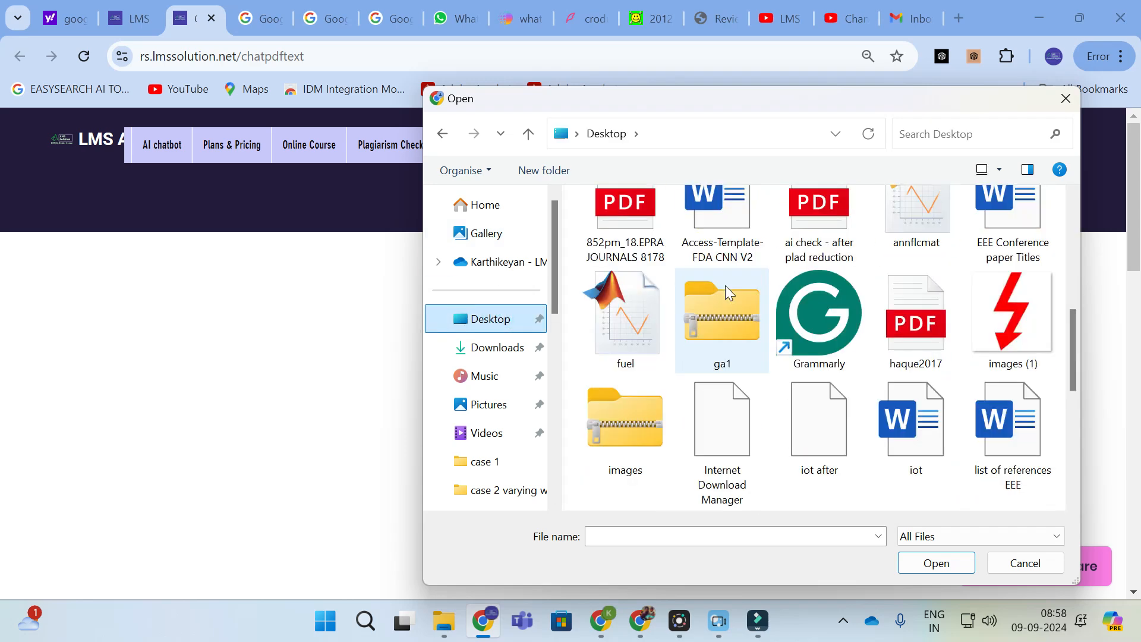
scroll(725, 285, up, 4)
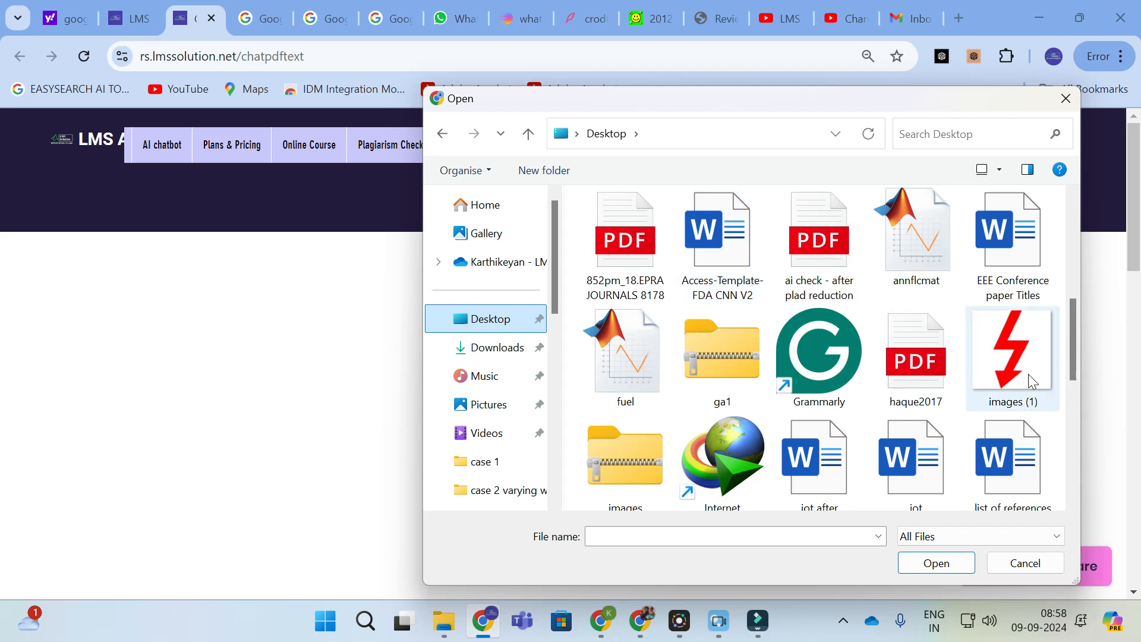
click(916, 356)
click(914, 564)
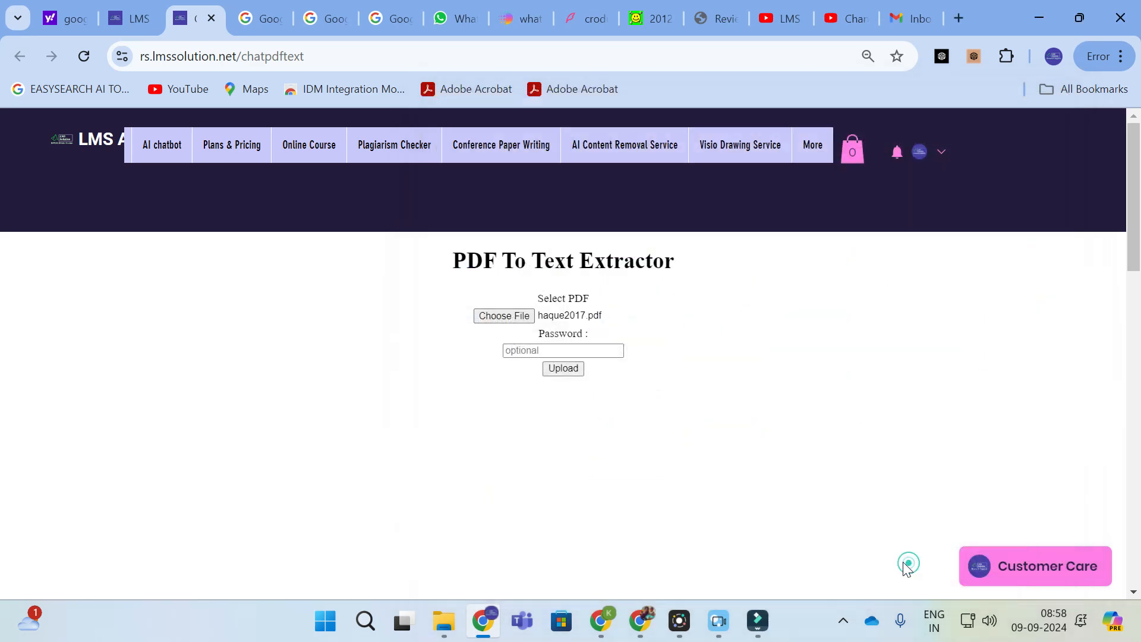
- Upload the chosen PDF for text extraction and display the extracted text of page 3
click(562, 369)
scroll(376, 337, down, 5)
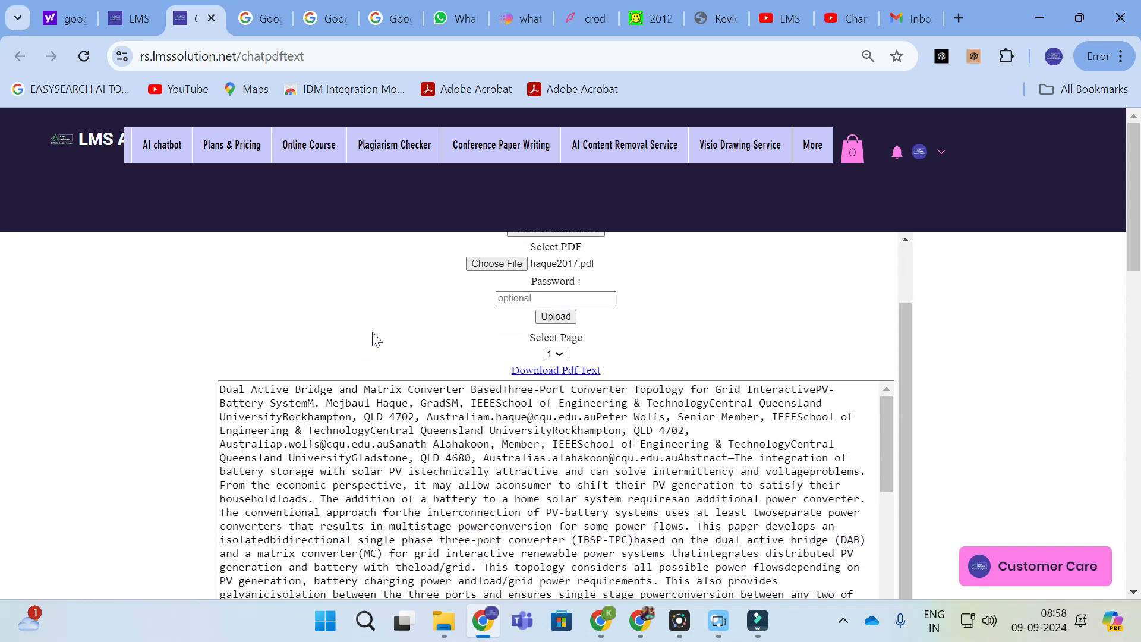
scroll(556, 433, down, 5)
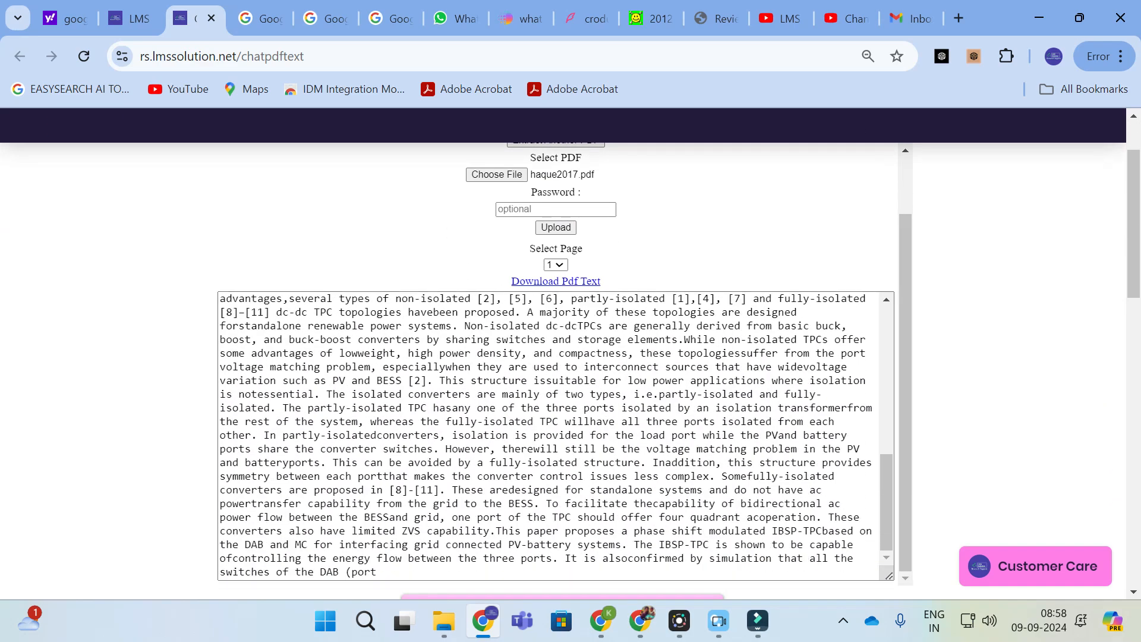
click(561, 265)
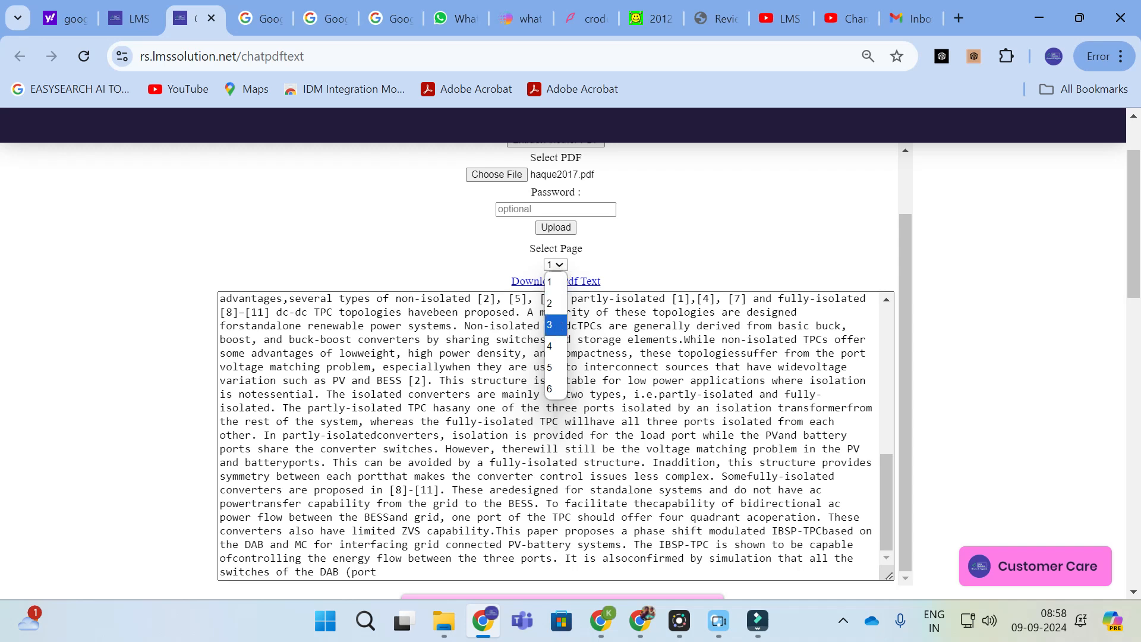
click(556, 325)
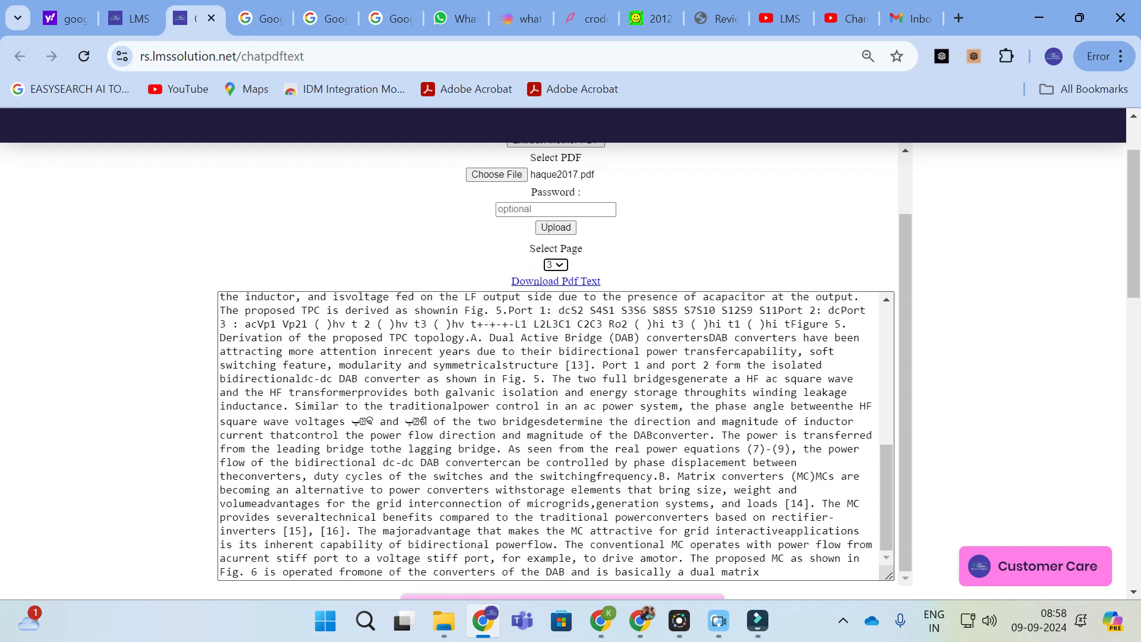
- Copy all the extracted text of page 3 into the page text box of the Chat With PDF Text section
scroll(83, 312, down, 9)
scroll(89, 309, up, 3)
scroll(237, 321, up, 3)
drag(769, 395, 1, 63)
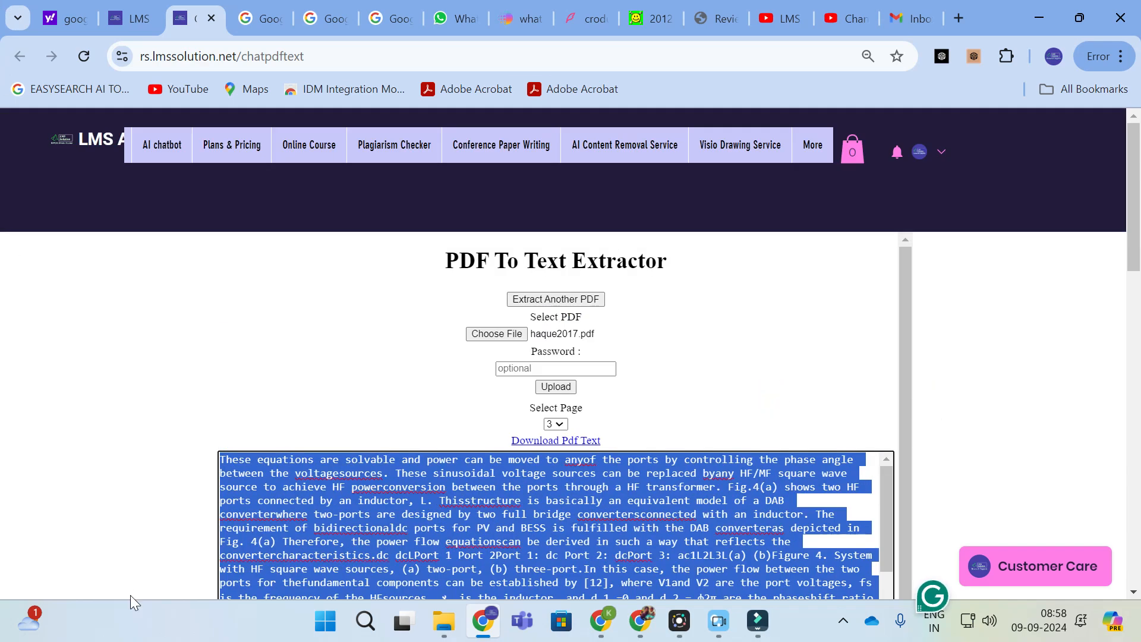
scroll(217, 517, down, 6)
click(371, 426)
key(ctrl+v)
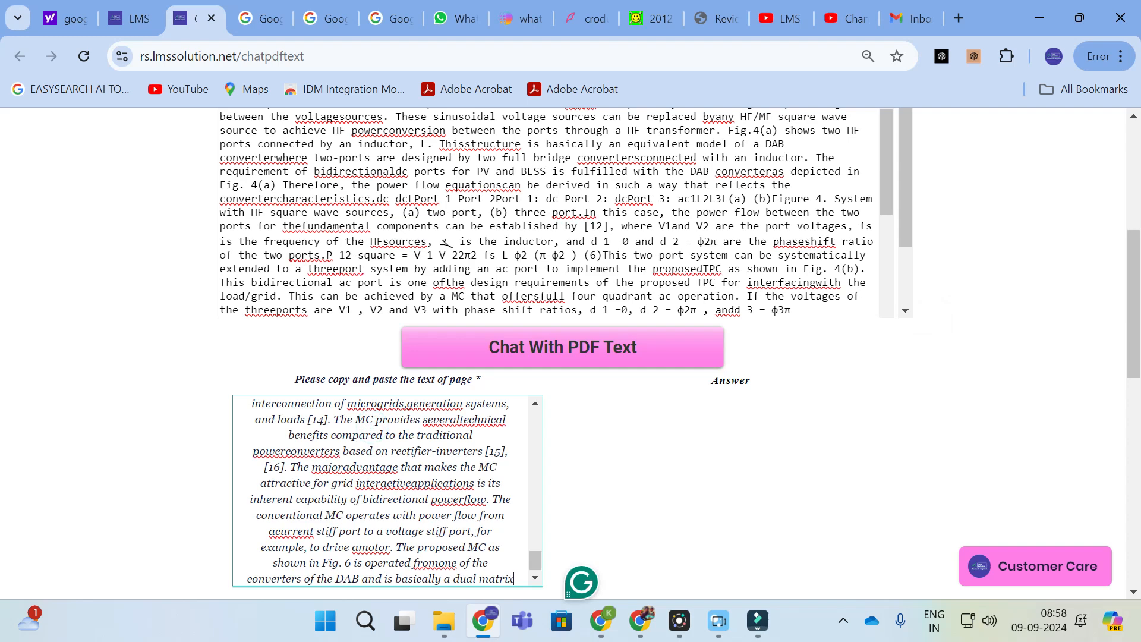
- Enter "Inference from the content" as the question and submit it
scroll(122, 433, down, 7)
scroll(122, 434, up, 3)
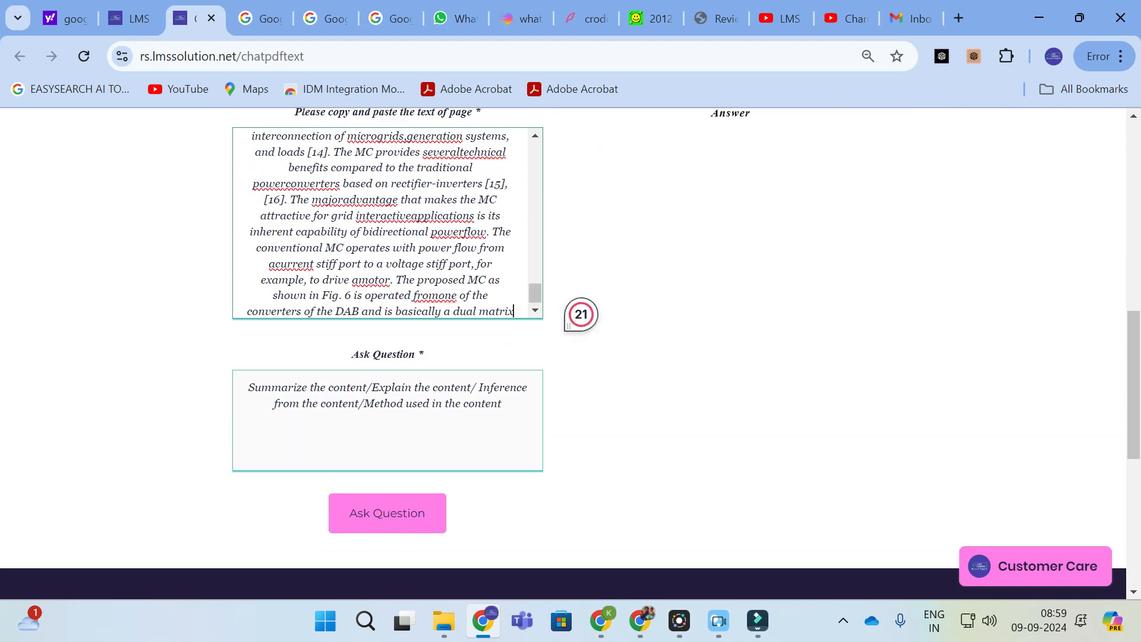
click(246, 385)
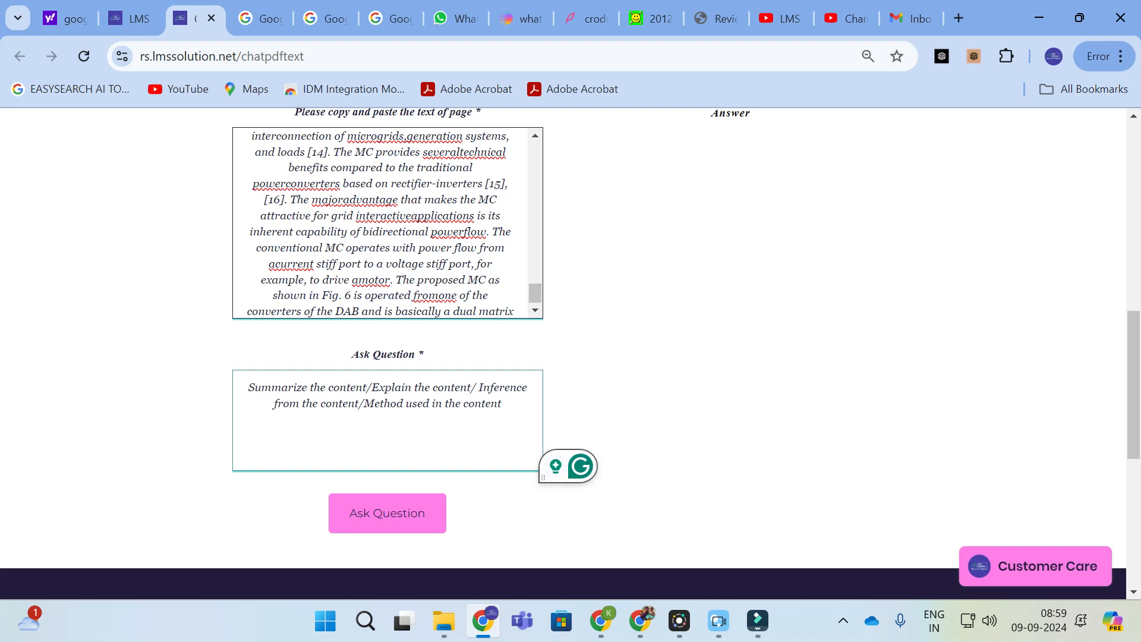
click(372, 406)
text(Inference from the content)
click(376, 521)
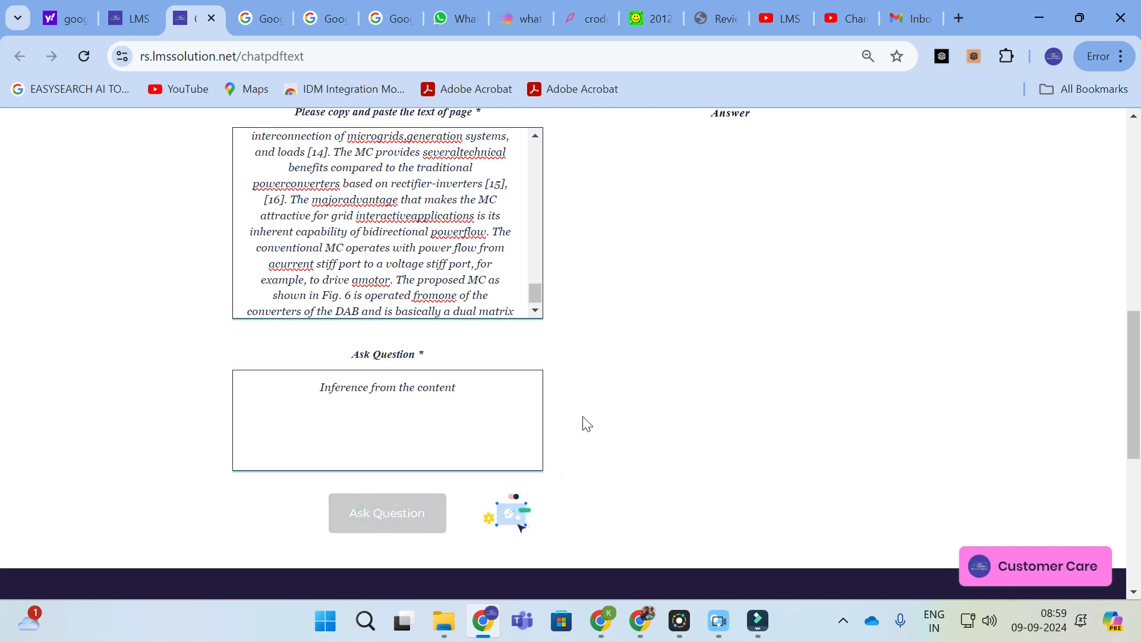
- Read through the answer's key inferences and conclusion, and look back over the extracted page 3 text
scroll(584, 420, up, 3)
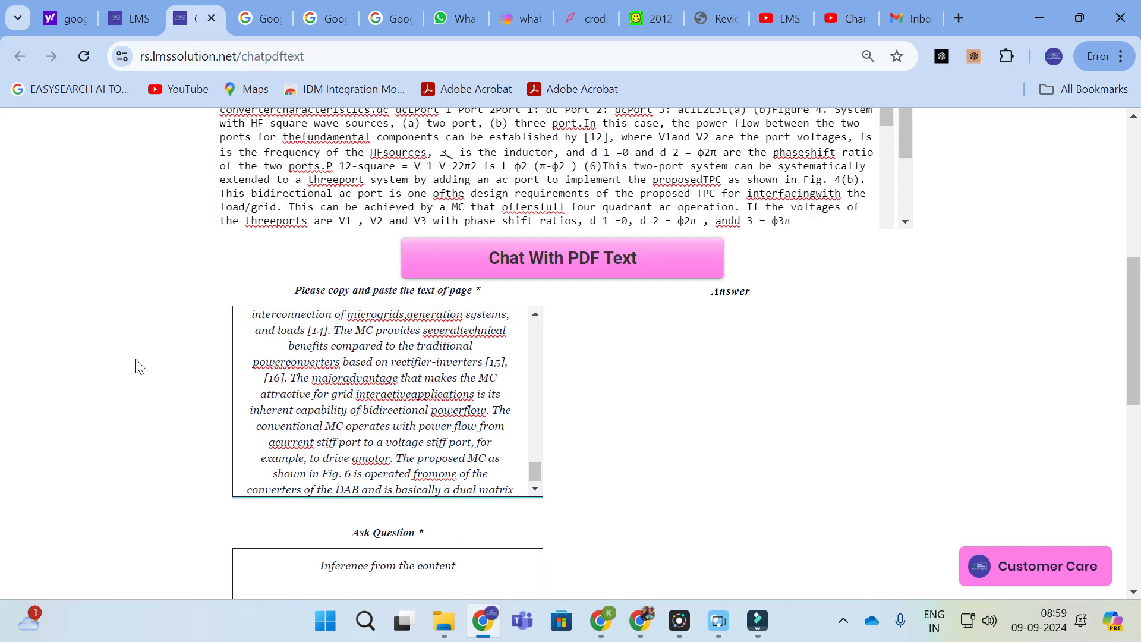
scroll(152, 355, up, 8)
scroll(202, 333, down, 3)
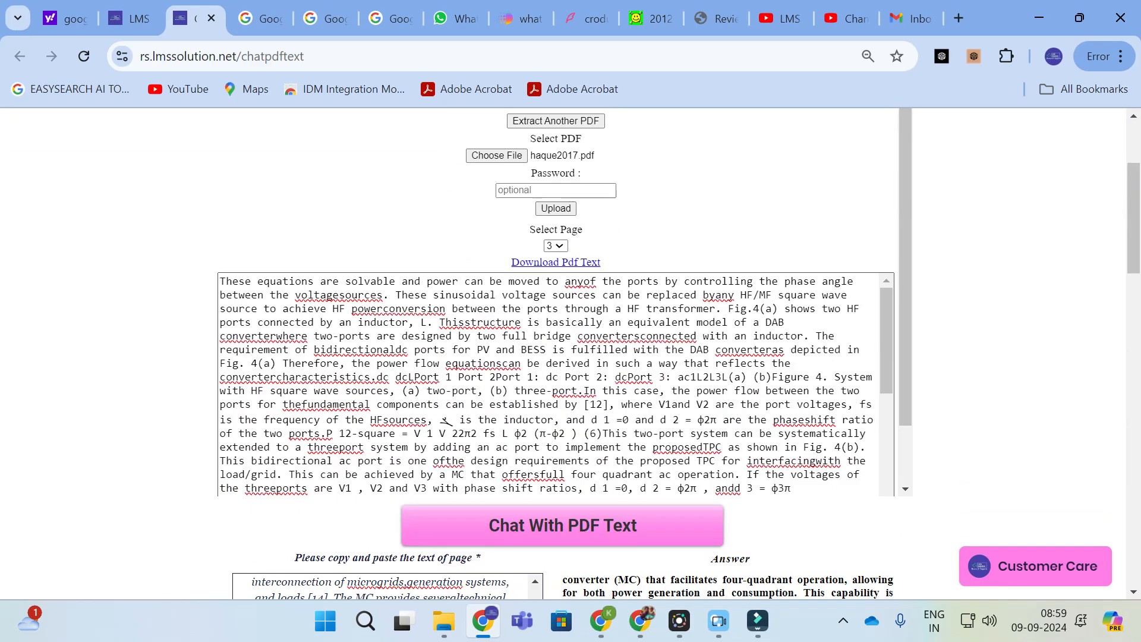
scroll(893, 396, down, 10)
scroll(893, 396, down, 6)
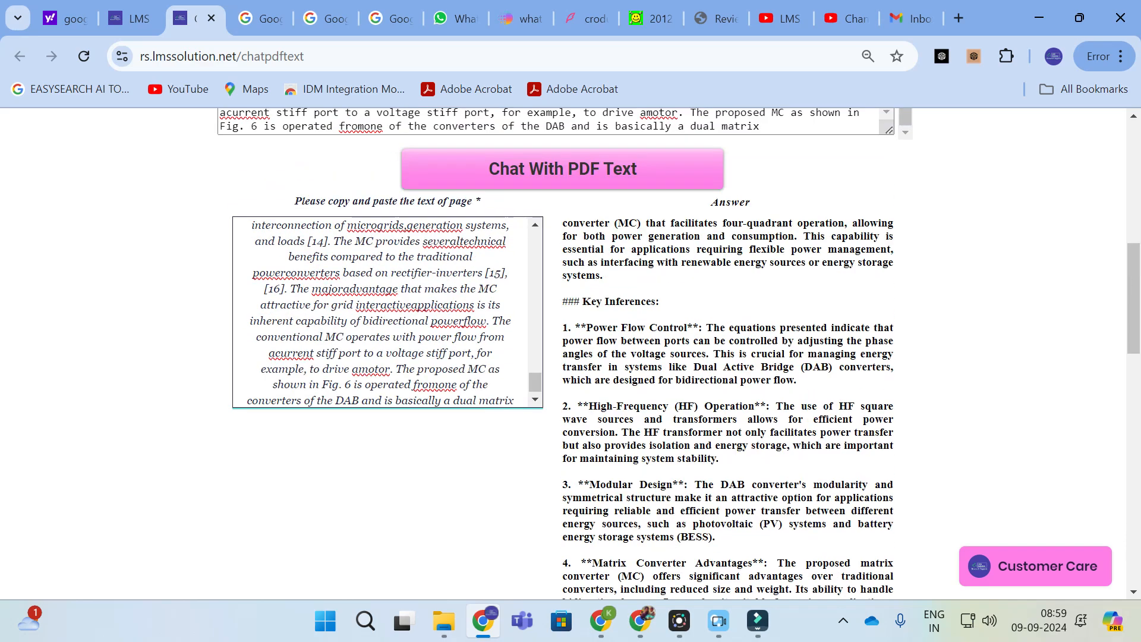
scroll(699, 285, down, 3)
scroll(654, 249, up, 1)
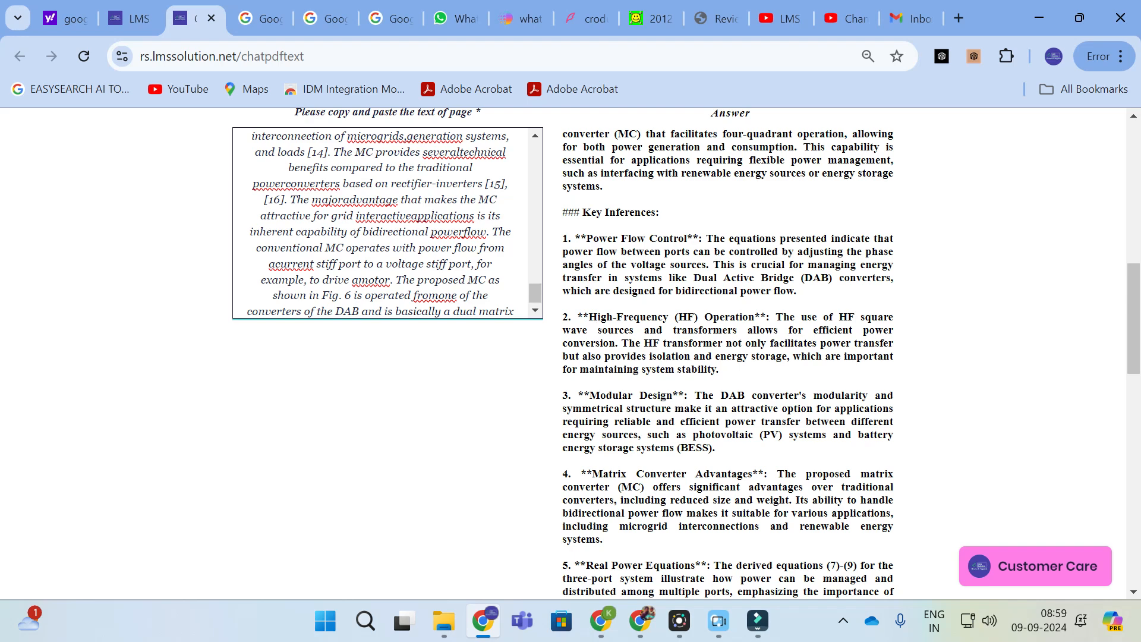
scroll(687, 353, down, 2)
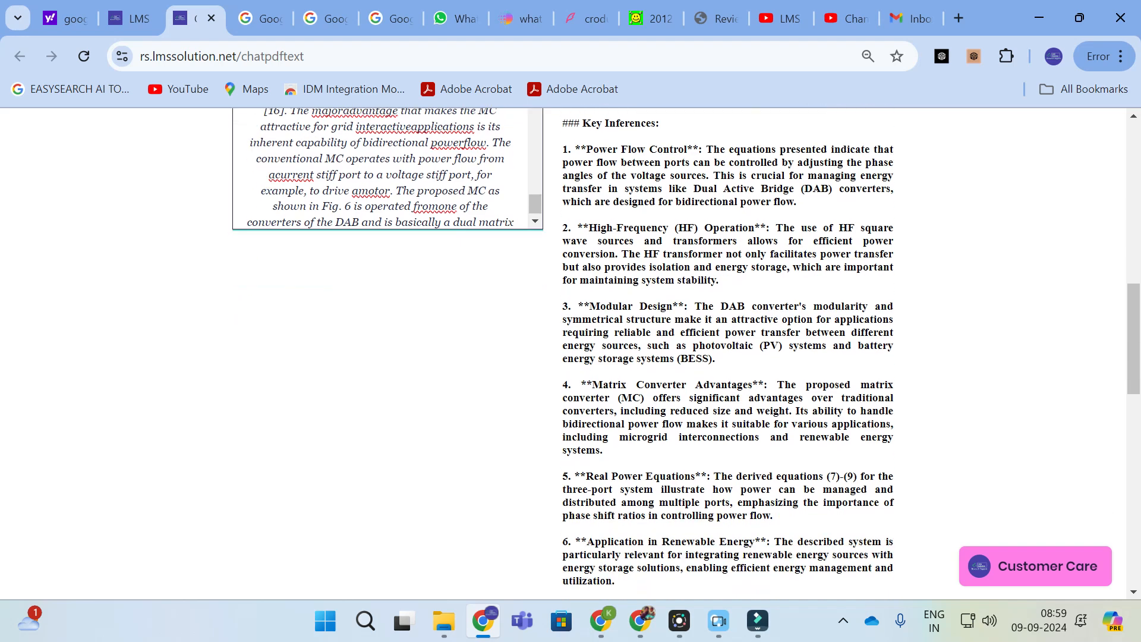
scroll(687, 353, down, 2)
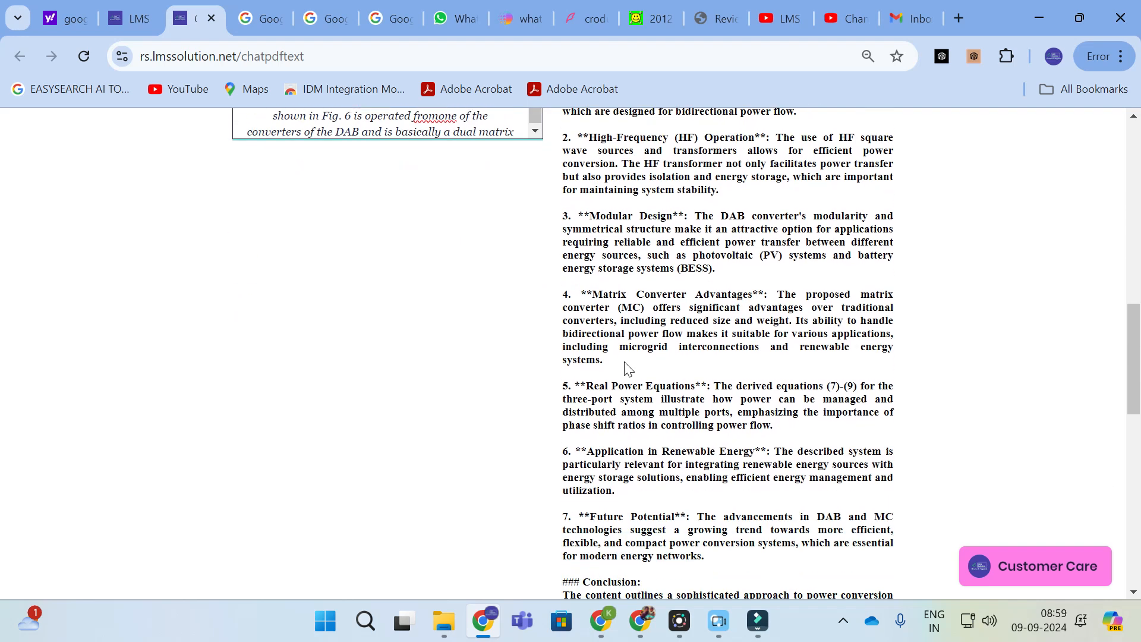
scroll(627, 367, down, 3)
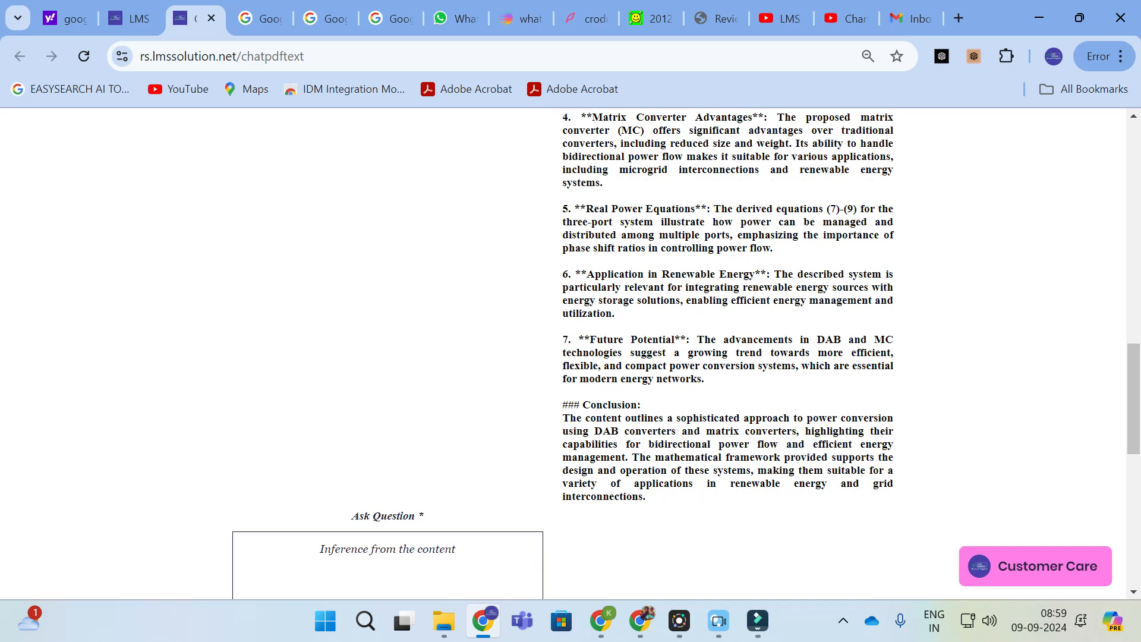
scroll(638, 220, down, 3)
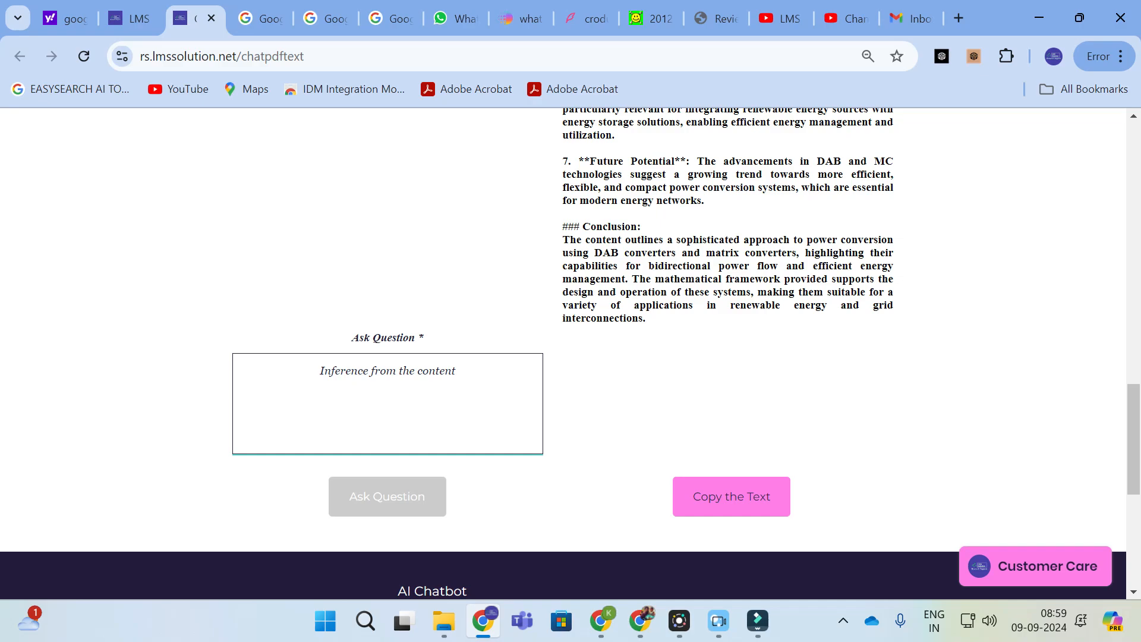
scroll(686, 324, up, 10)
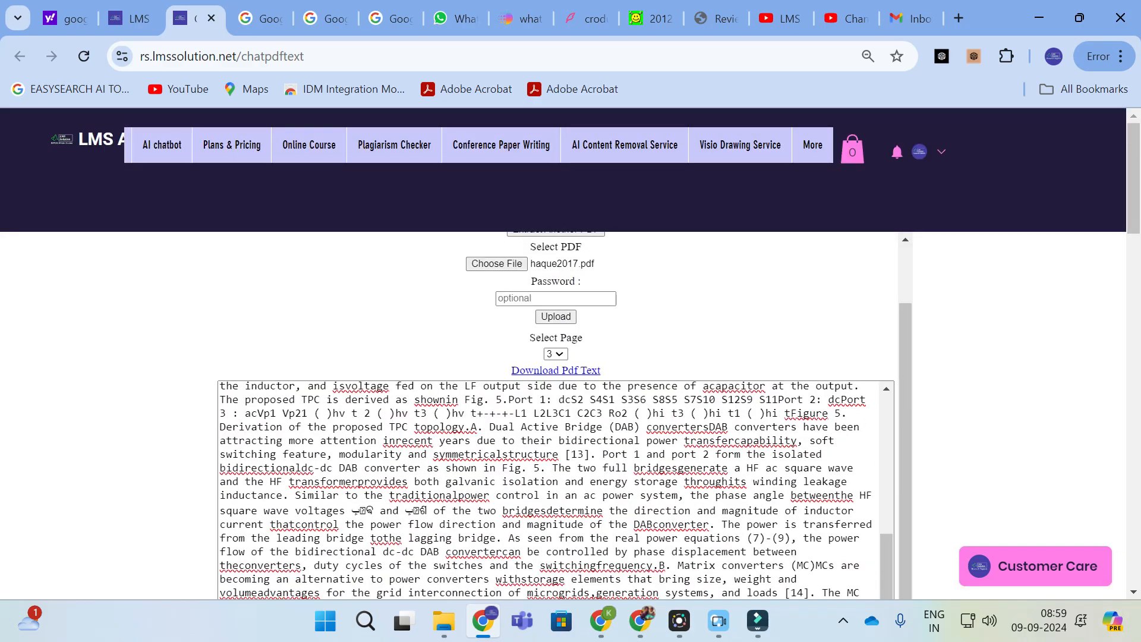
scroll(689, 324, down, 5)
scroll(690, 324, up, 4)
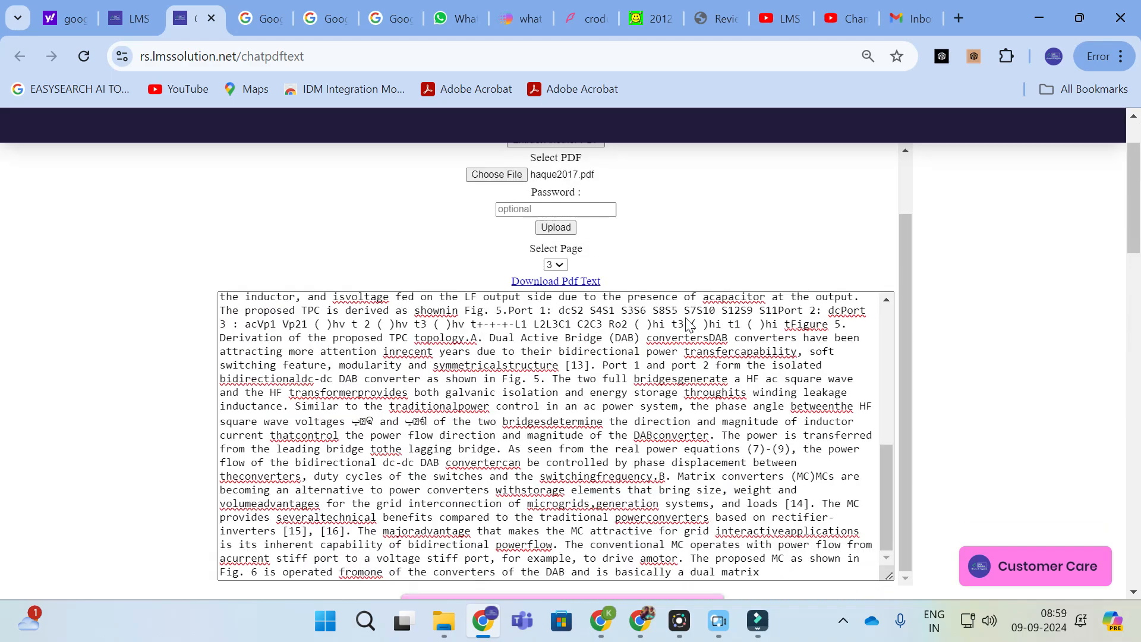
scroll(556, 436, up, 5)
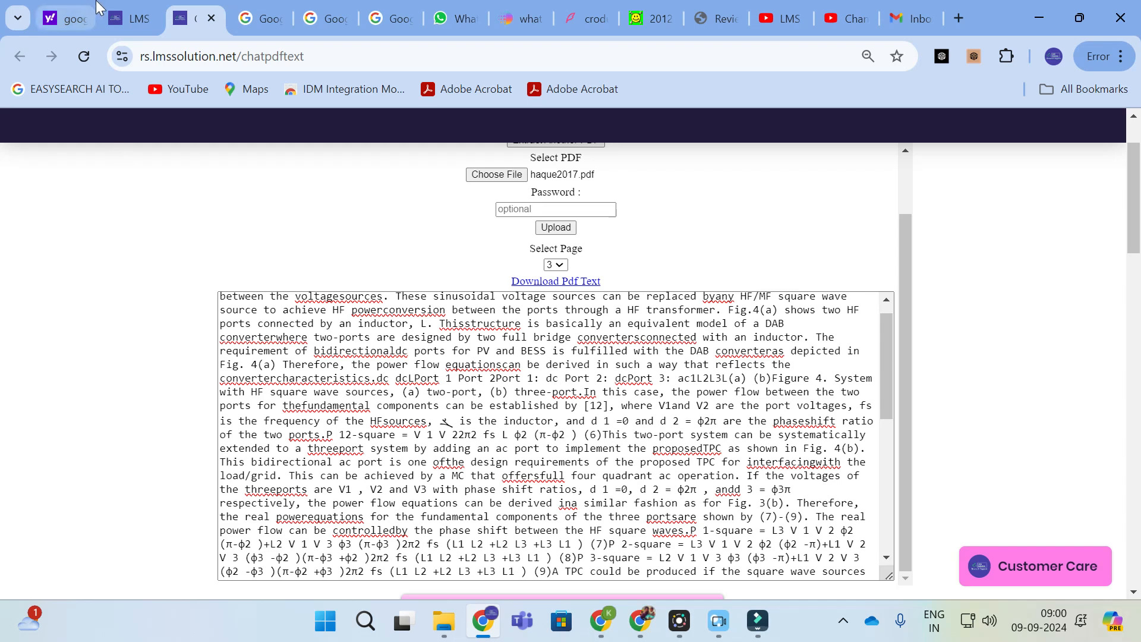
- Return to the rs.lmssolution.net home page and look over the LMS AI Ultimate, Pro and Basic Templates
click(110, 17)
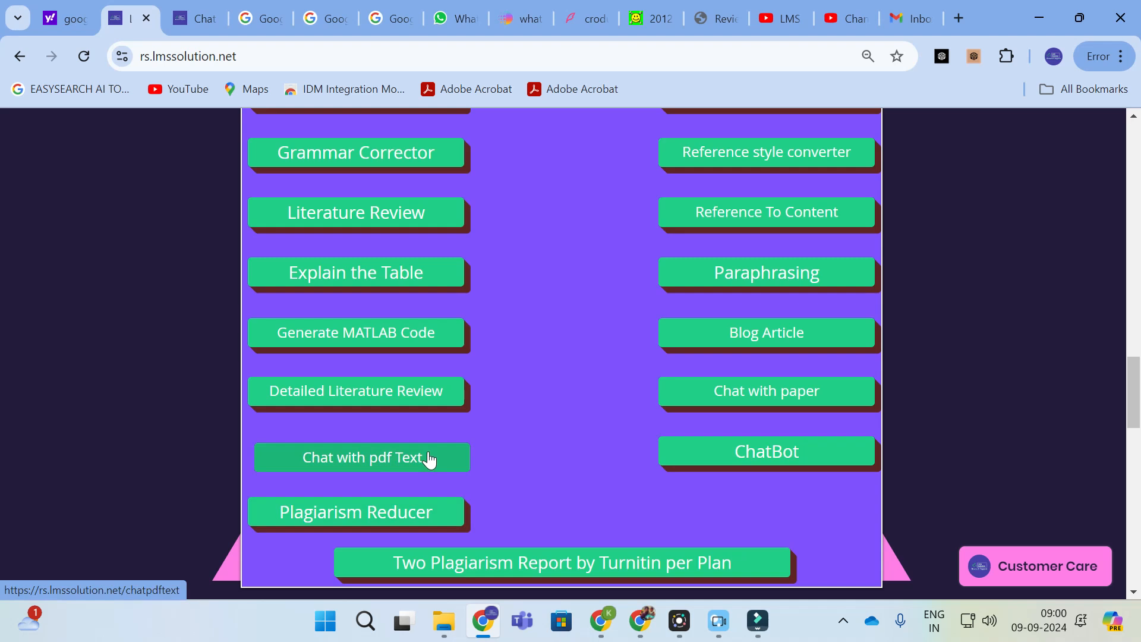
scroll(428, 461, up, 8)
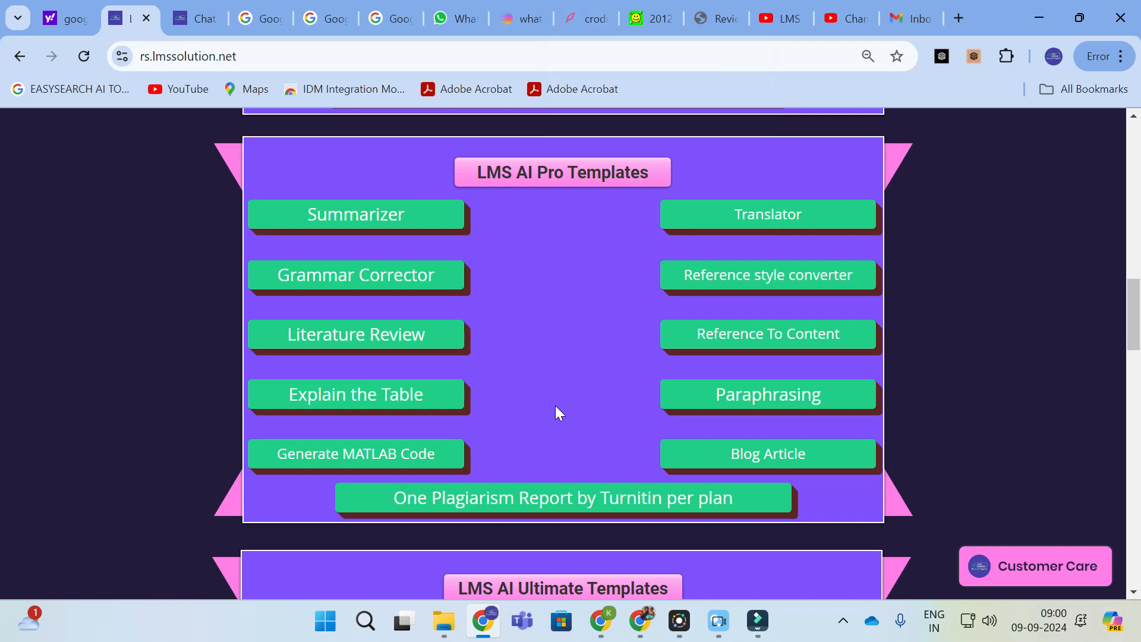
scroll(547, 410, up, 5)
- Switch to the Croduct PDF upgrade page and review the Starter Plan and Pro Plan again
click(587, 9)
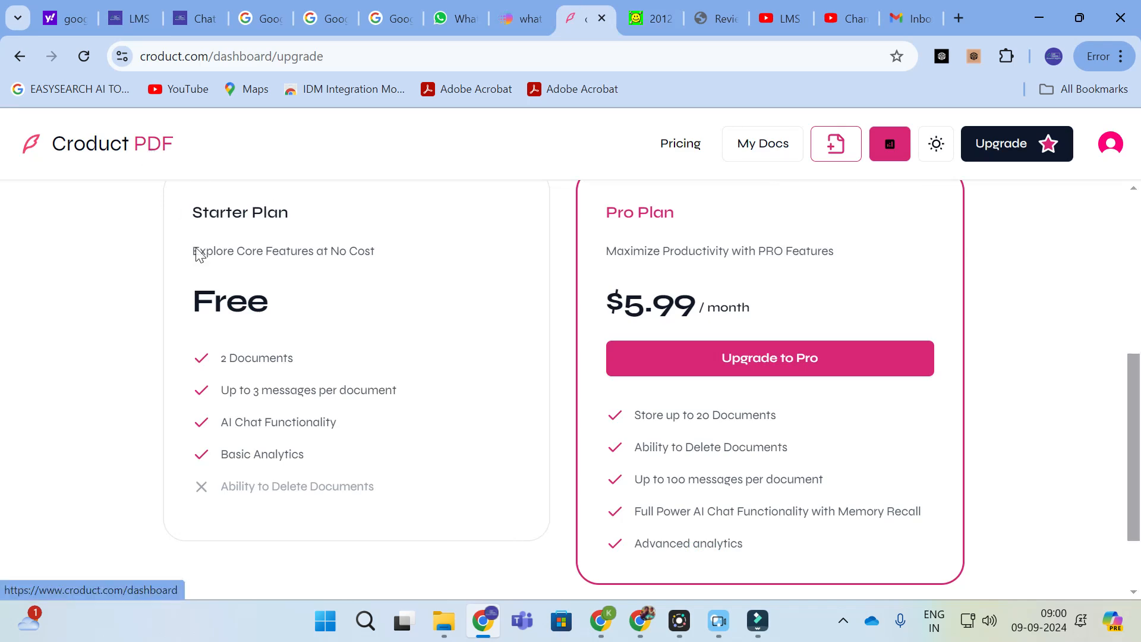
scroll(270, 365, up, 3)
scroll(269, 364, down, 3)
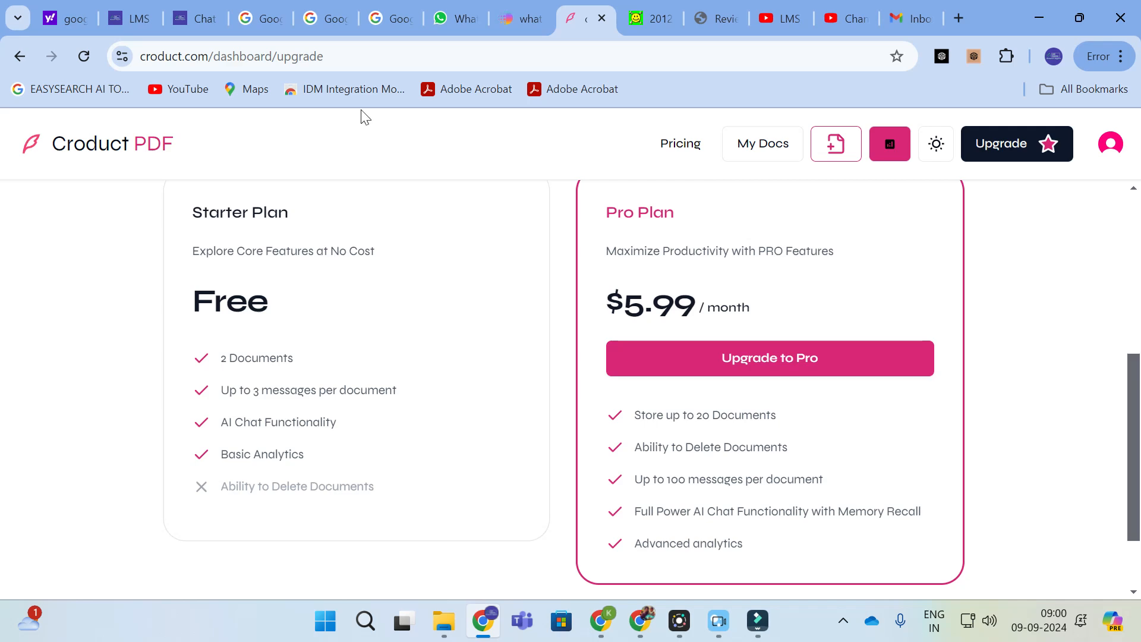
- Return to the rs.lmssolution.net home page and open its Plans & Pricing page
click(142, 10)
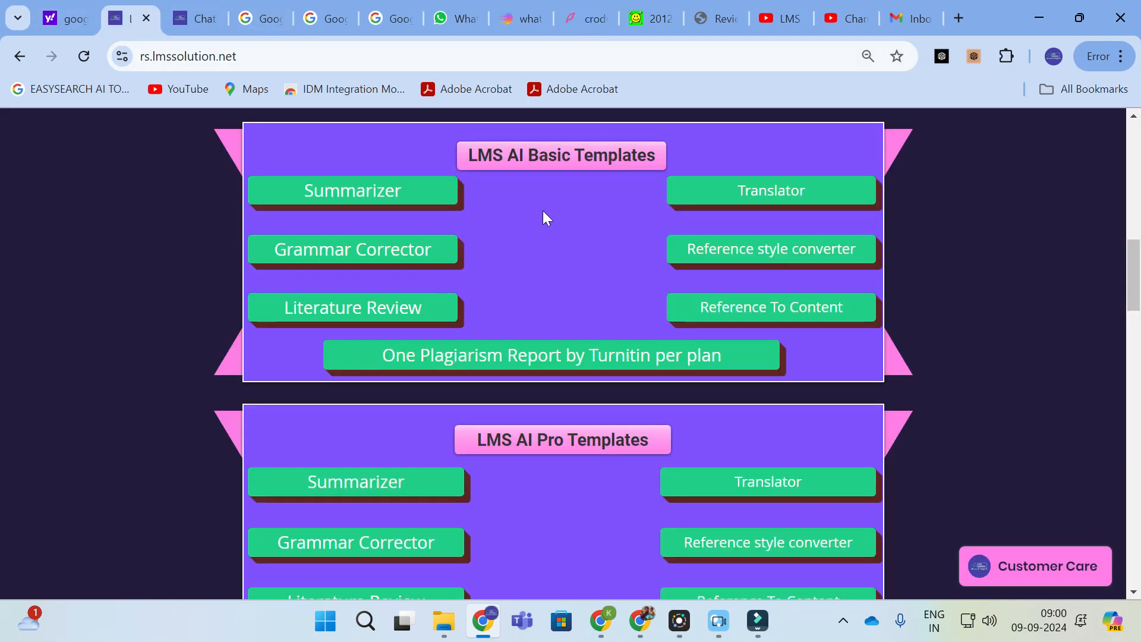
scroll(543, 210, up, 10)
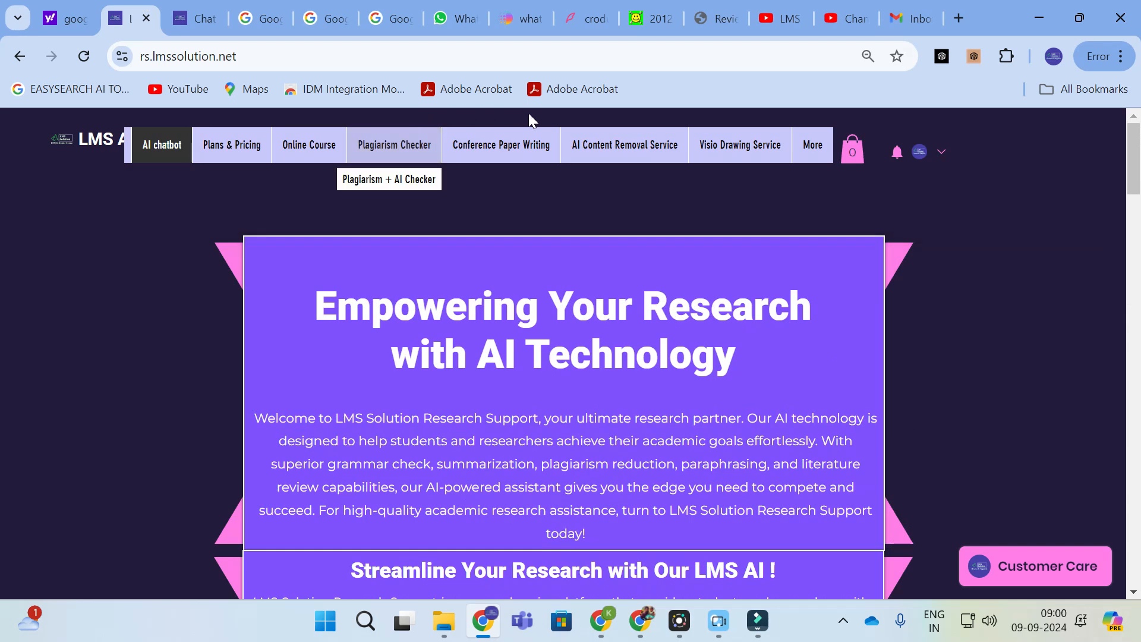
click(247, 151)
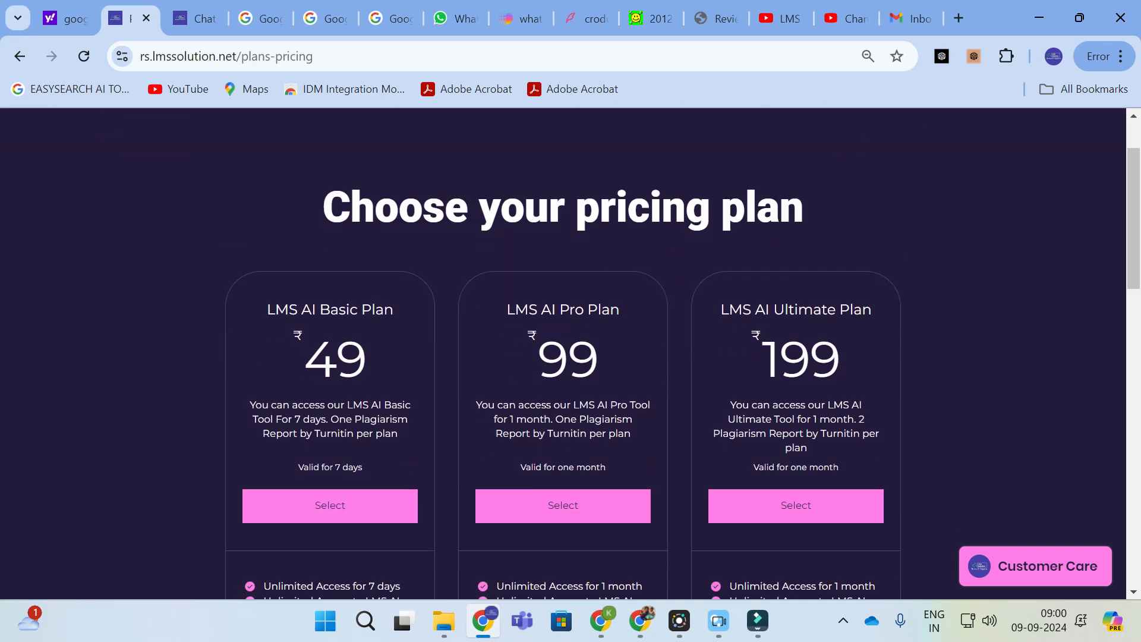
- Review the prices, validity and included features of the LMS AI plans, from Basic to Premium Plus
scroll(1009, 331, down, 3)
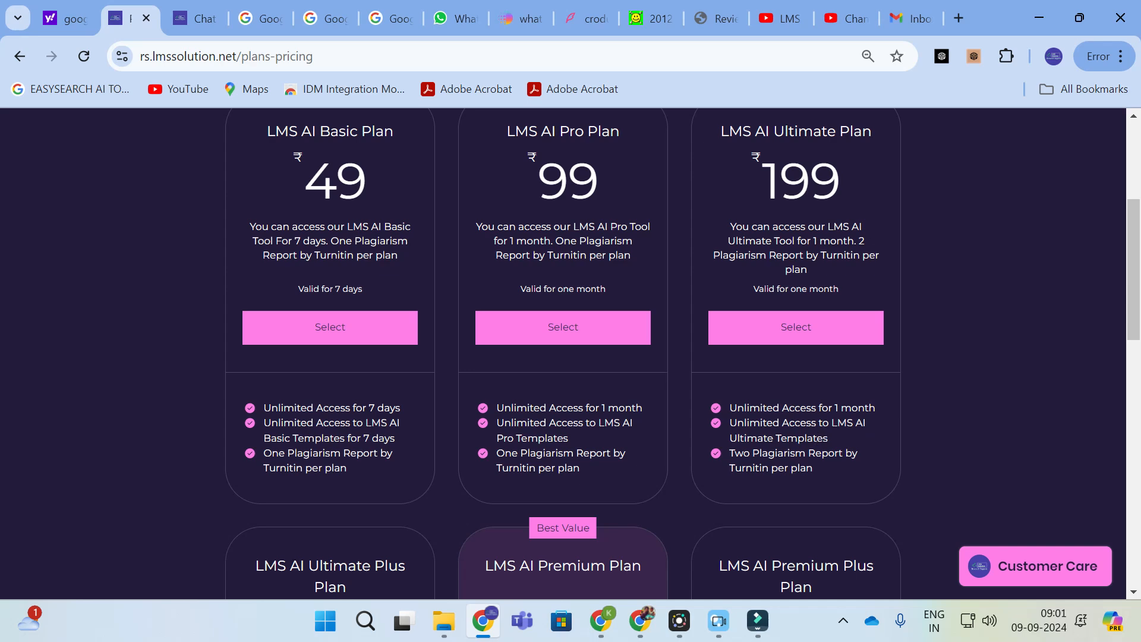
scroll(780, 479, down, 2)
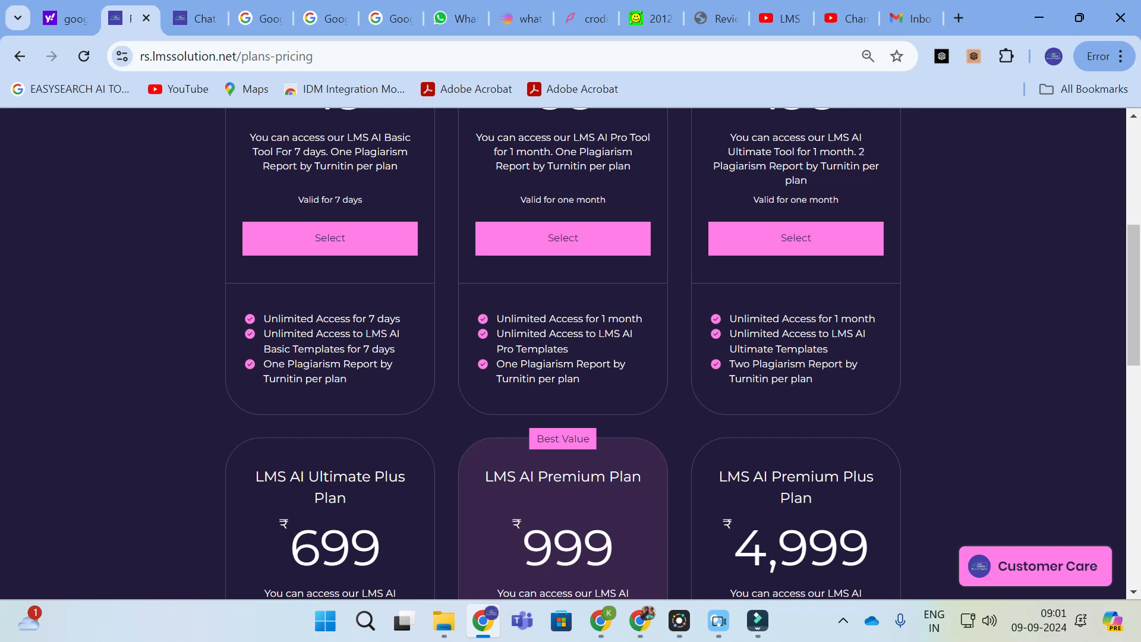
scroll(795, 392, up, 4)
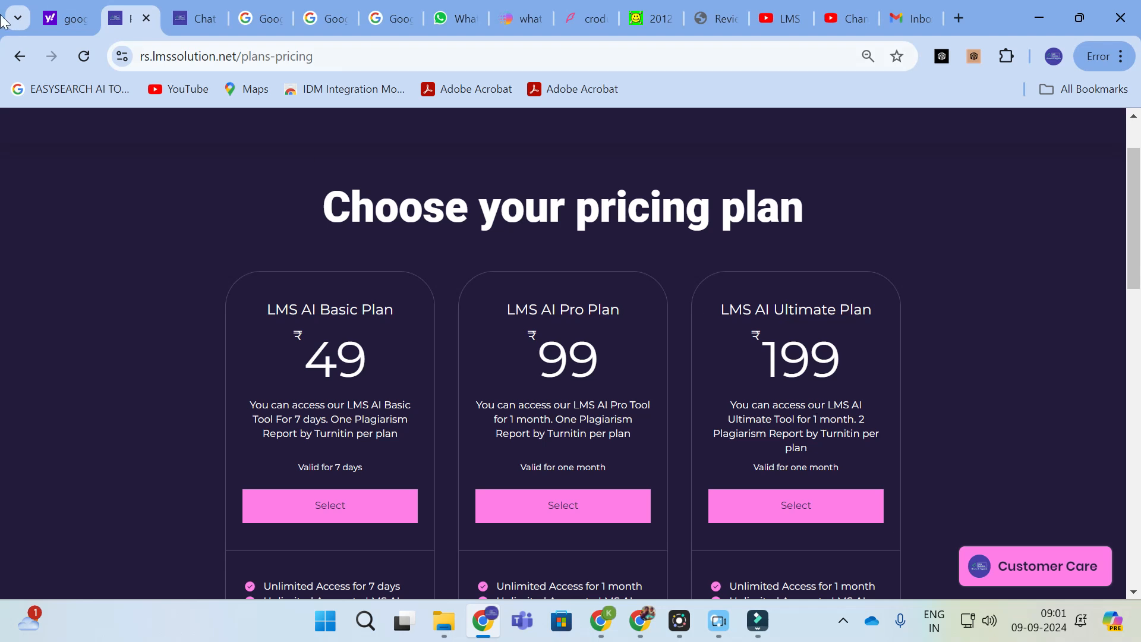
- Return to the rs.lmssolution.net home page and look over its offered services, including AI Content Removal Service and Plagiarism + AI Checker
click(18, 56)
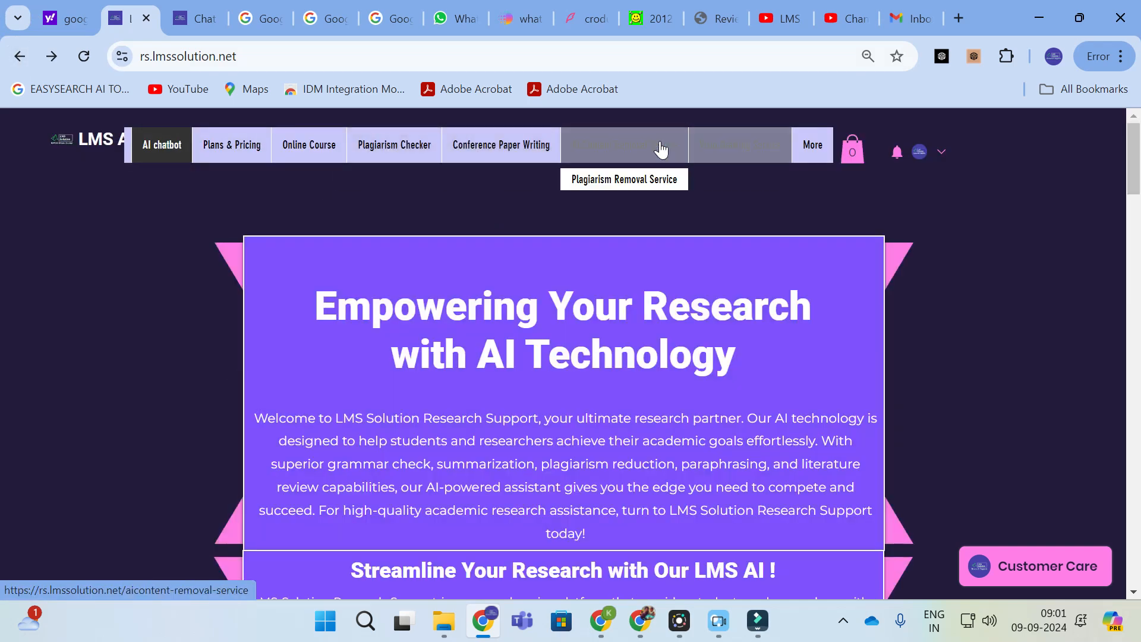
mouse_move(415, 143)
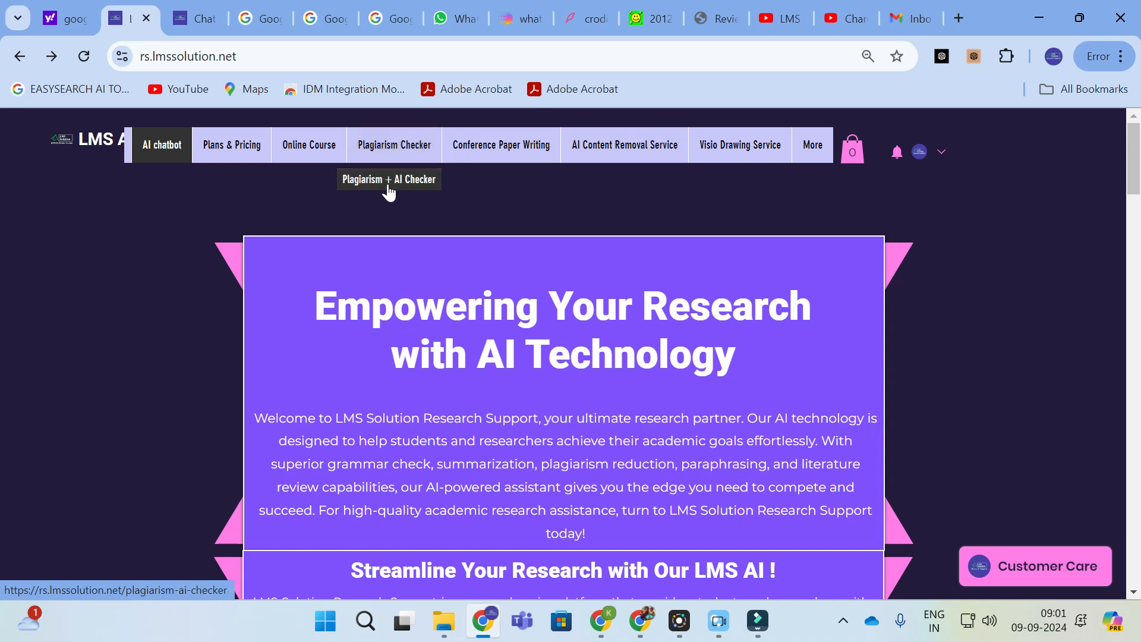
click(107, 218)
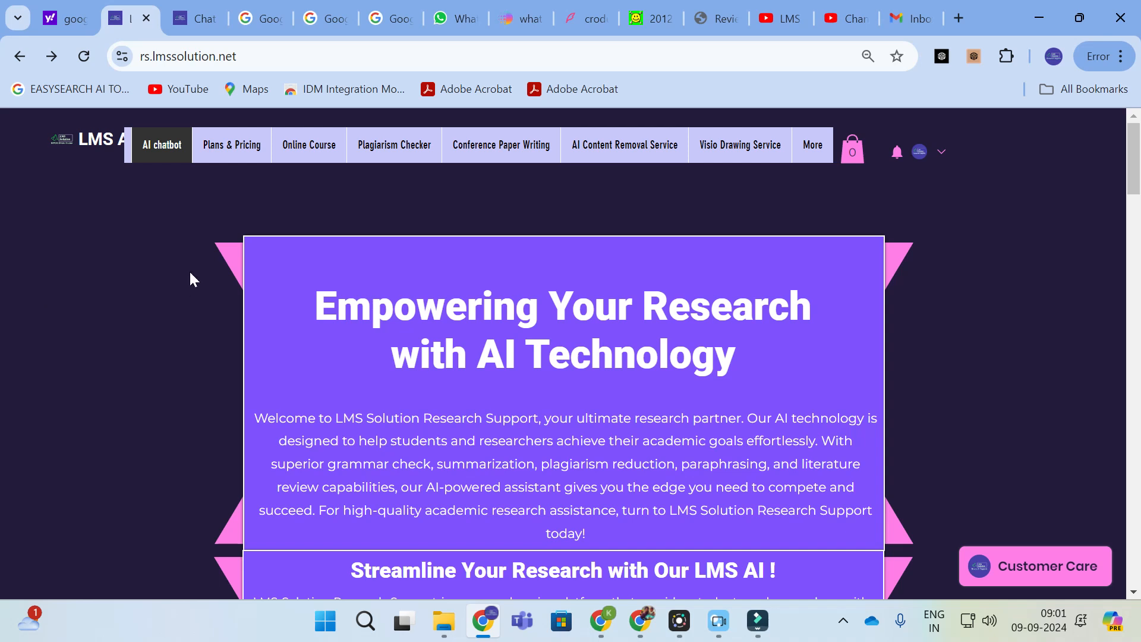
- Recheck the Croduct PDF Starter and Pro plans, and review the LMS AI Ultimate Templates on the rs.lmssolution.net home page
click(588, 10)
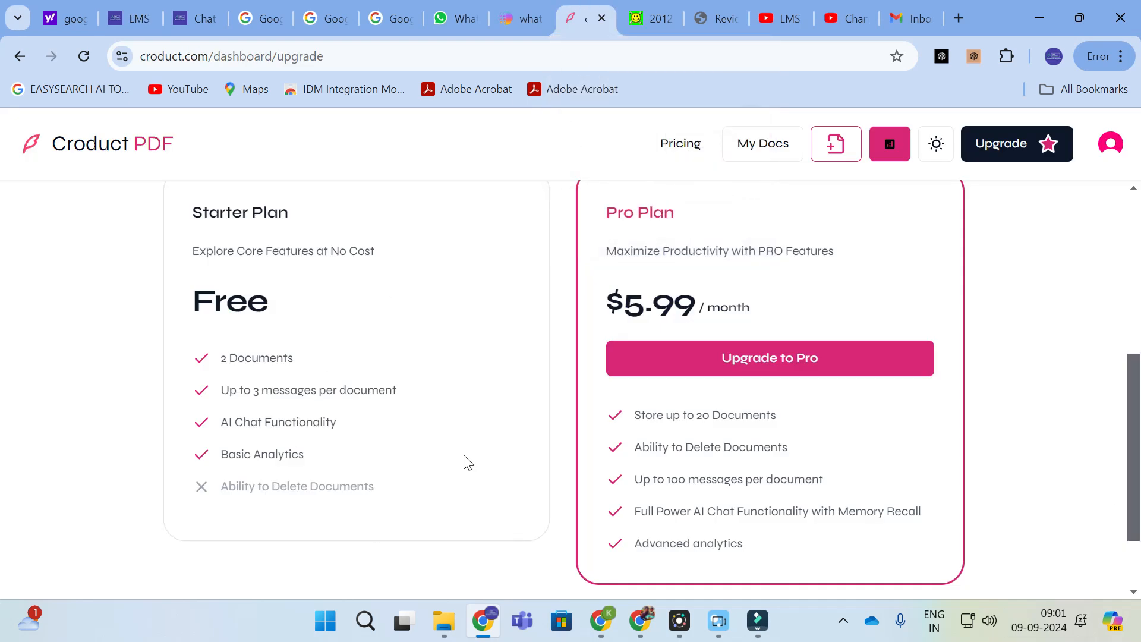
click(142, 9)
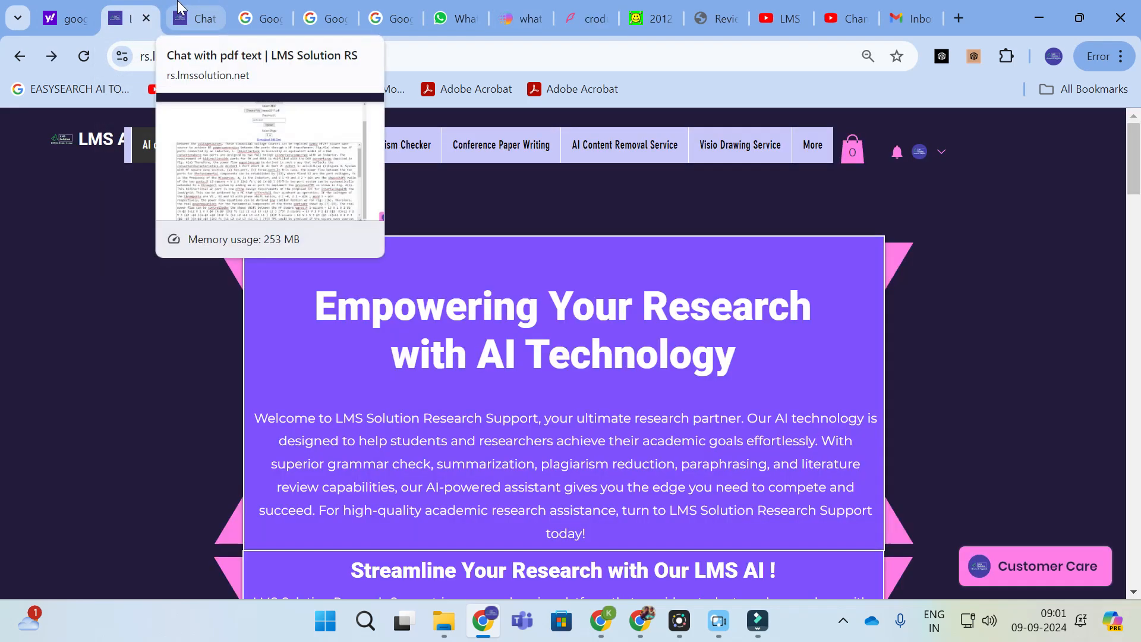
scroll(389, 315, down, 2)
scroll(540, 423, down, 15)
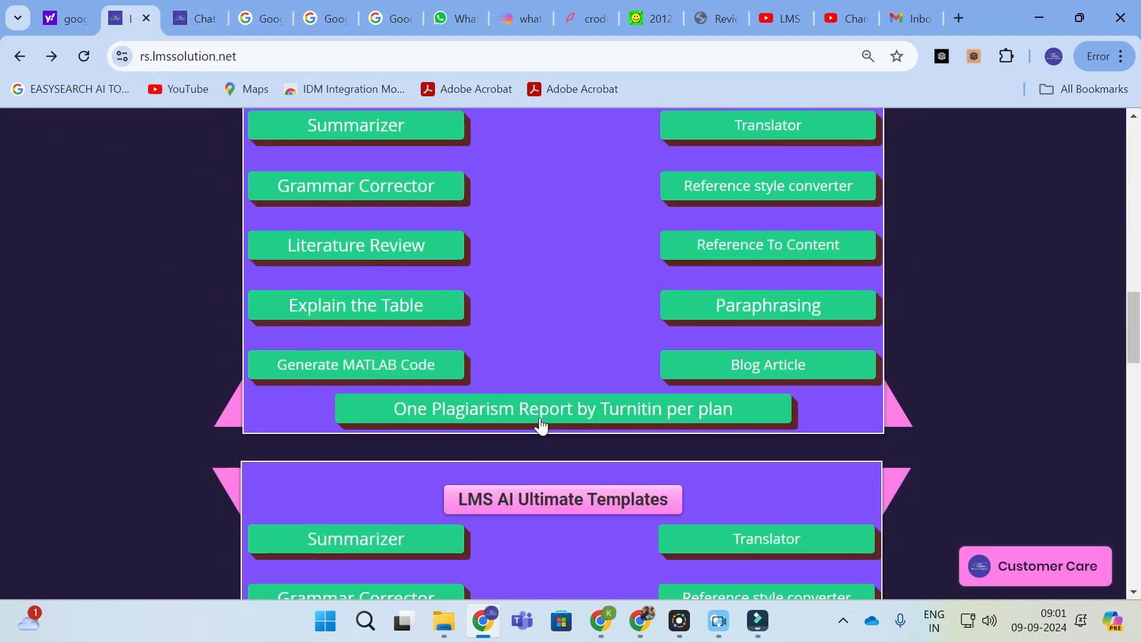
scroll(540, 420, down, 4)
scroll(540, 420, up, 1)
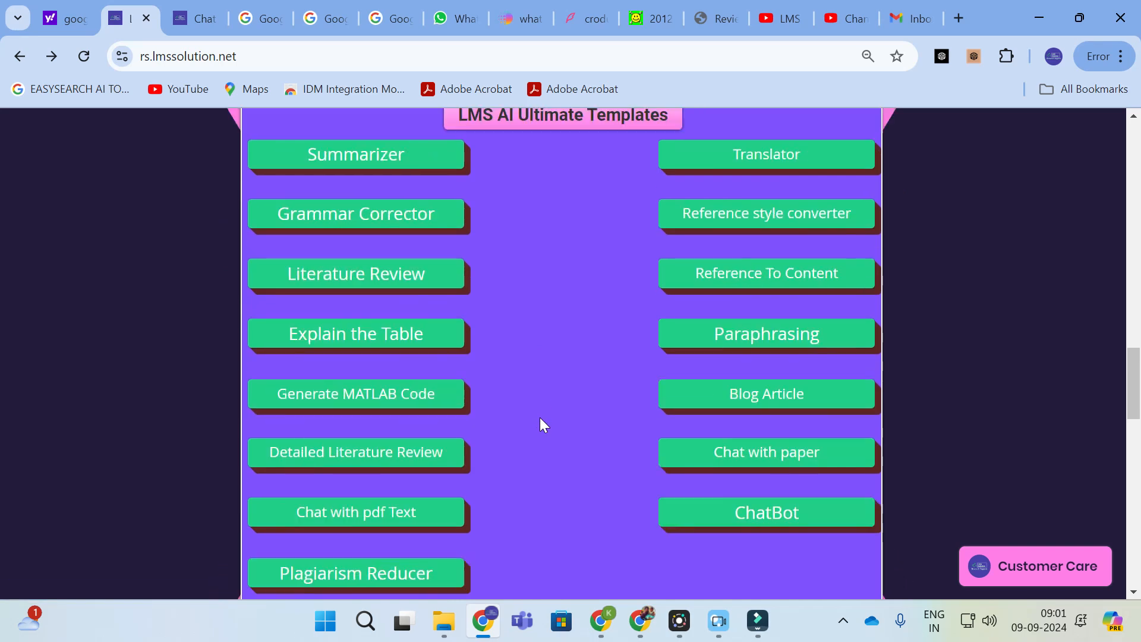